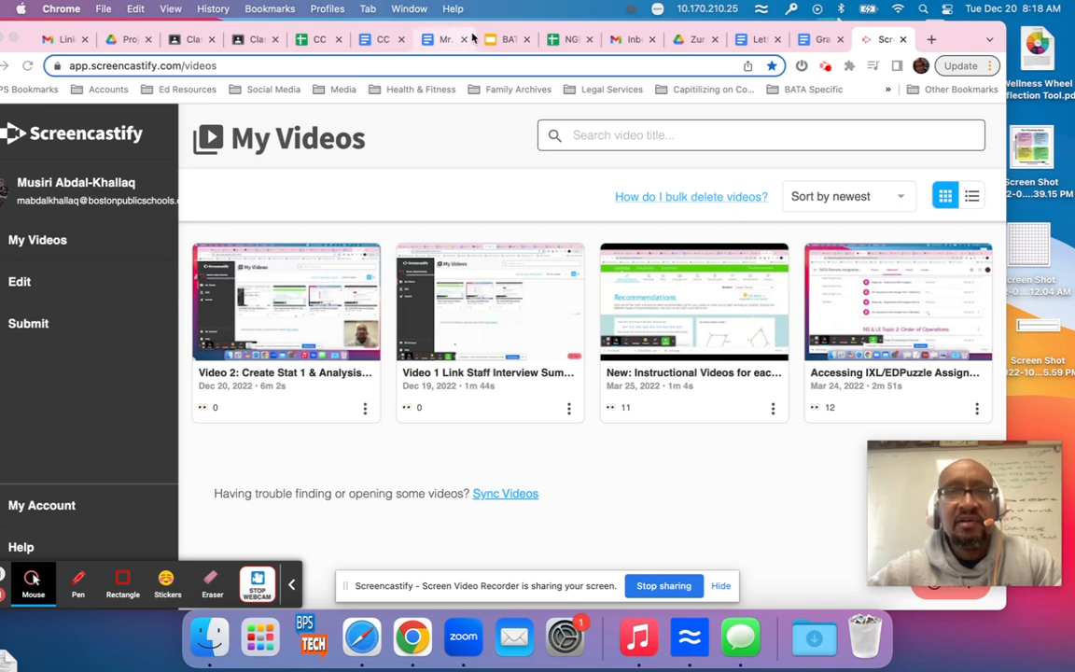
# Step: Review the Part 2: Stat 1 & Analysis slide and the Financial Math classwork list with the project reference documents
pyautogui.click(502, 39)
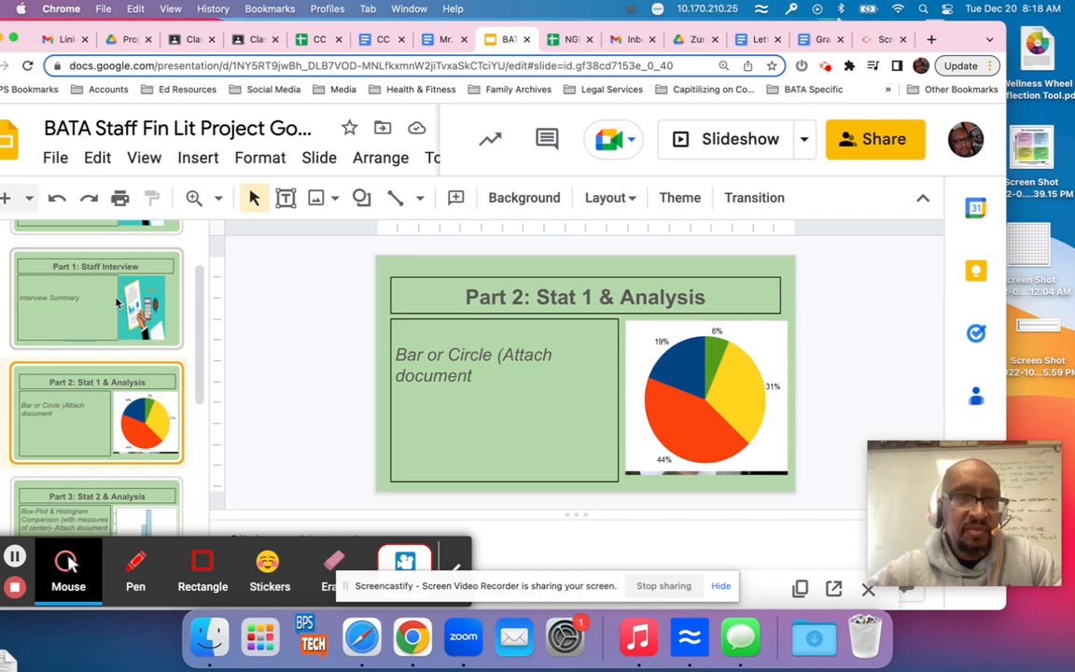
pyautogui.scroll(1, 116, 302)
pyautogui.scroll(-2, 93, 354)
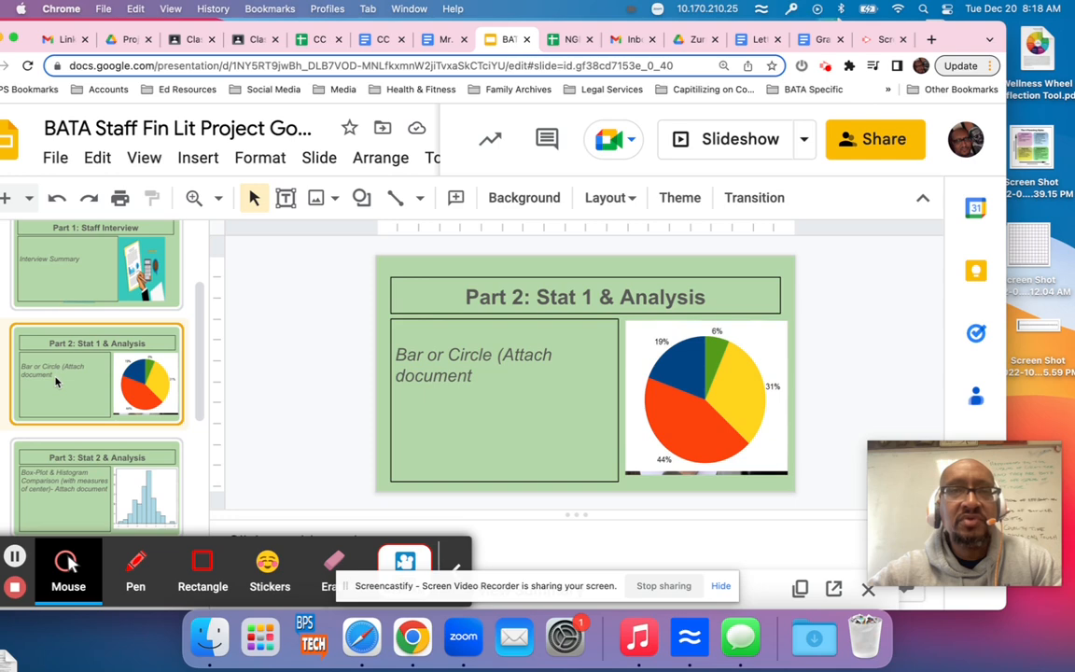
pyautogui.click(250, 40)
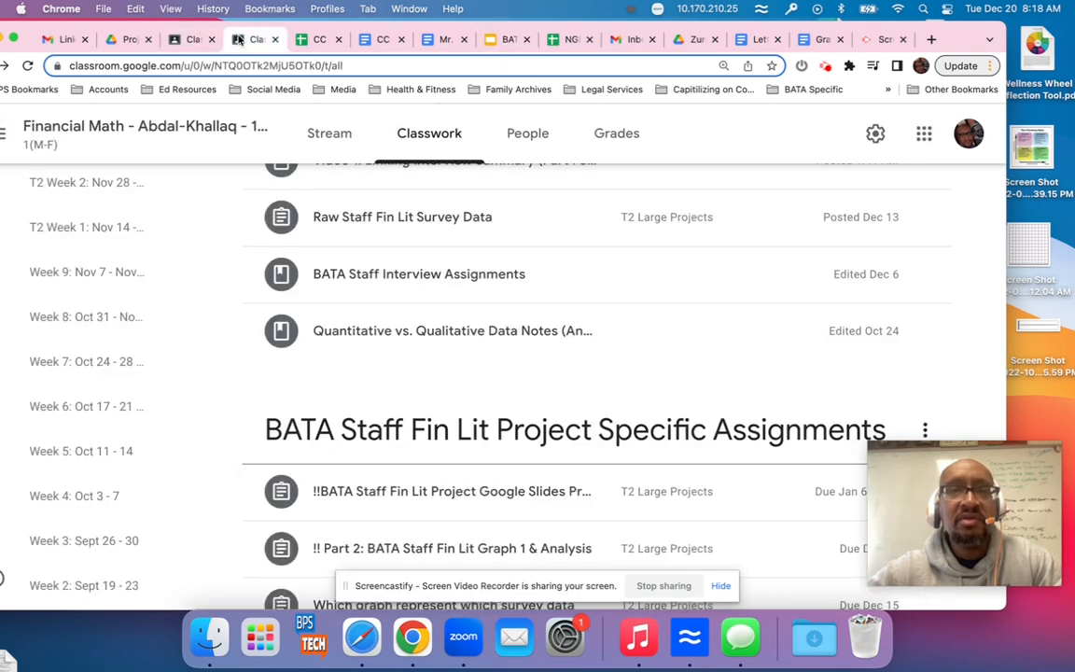
pyautogui.scroll(3, 352, 240)
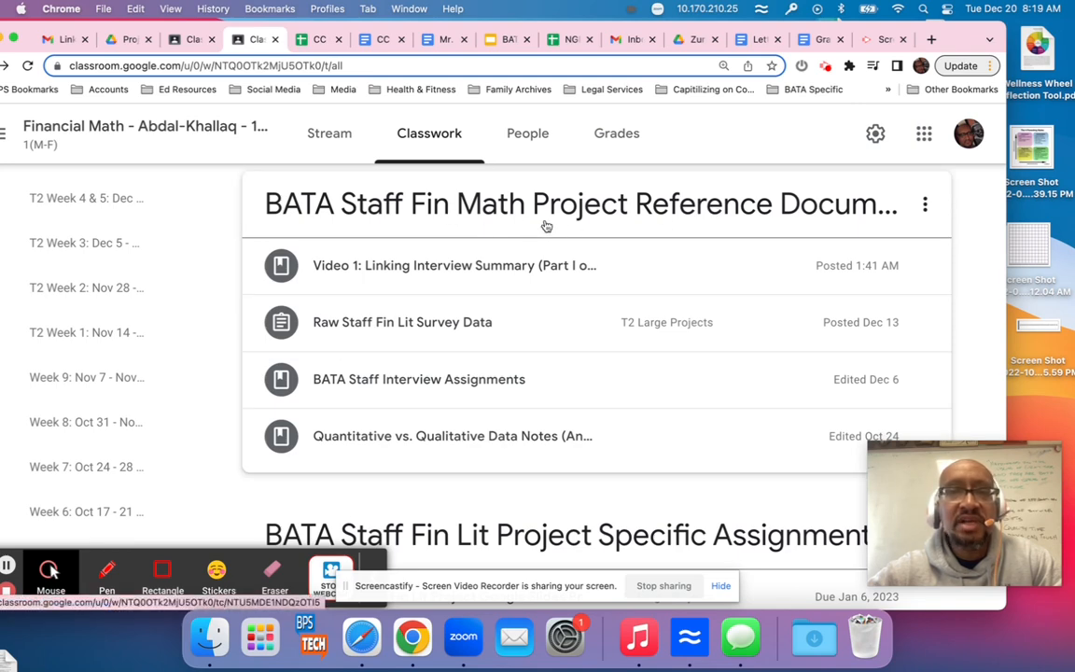
# Step: Open the CC BATA Staff Fin Lit (Responses) spreadsheet and review the education, credit score, credit card debt and credit card use columns
pyautogui.click(305, 40)
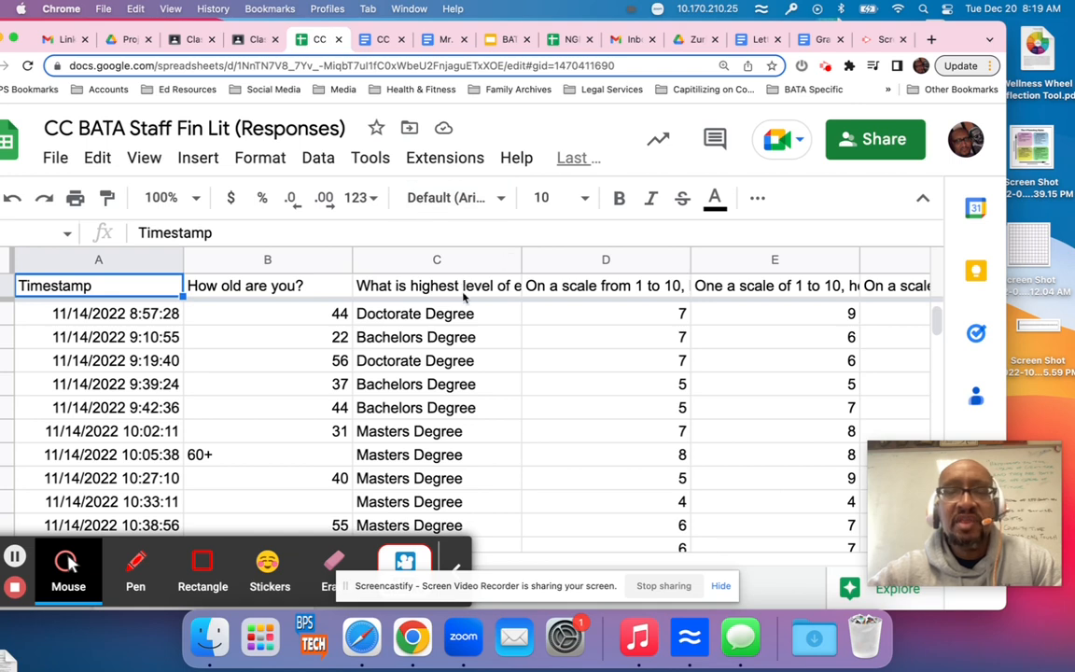
pyautogui.hscroll(5, 463, 298)
pyautogui.hscroll(-5, 463, 298)
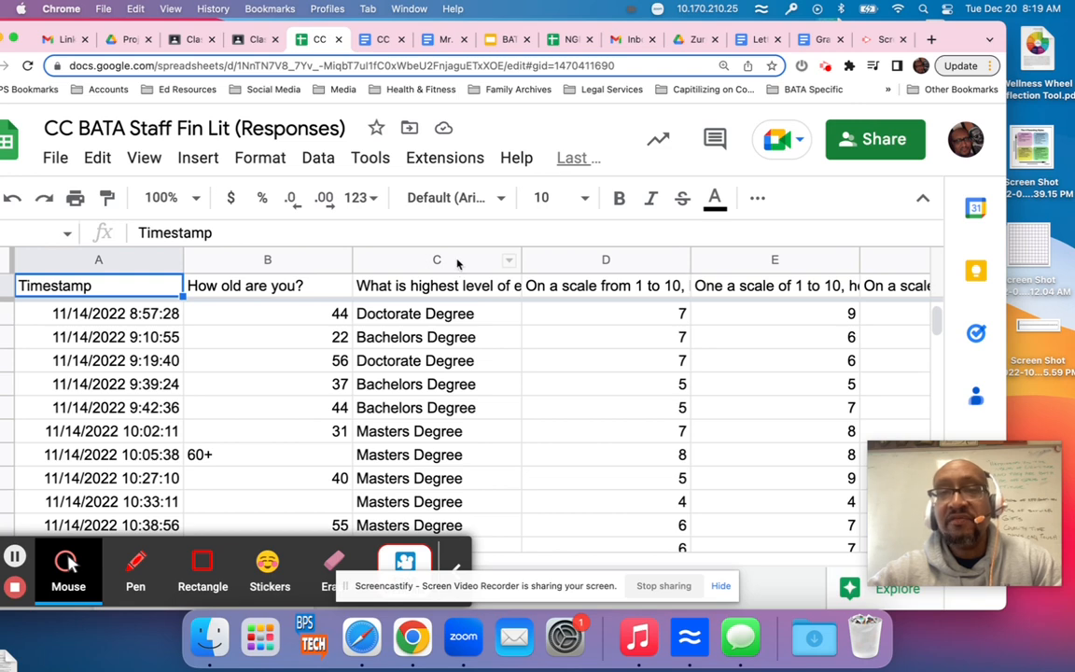
pyautogui.click(457, 264)
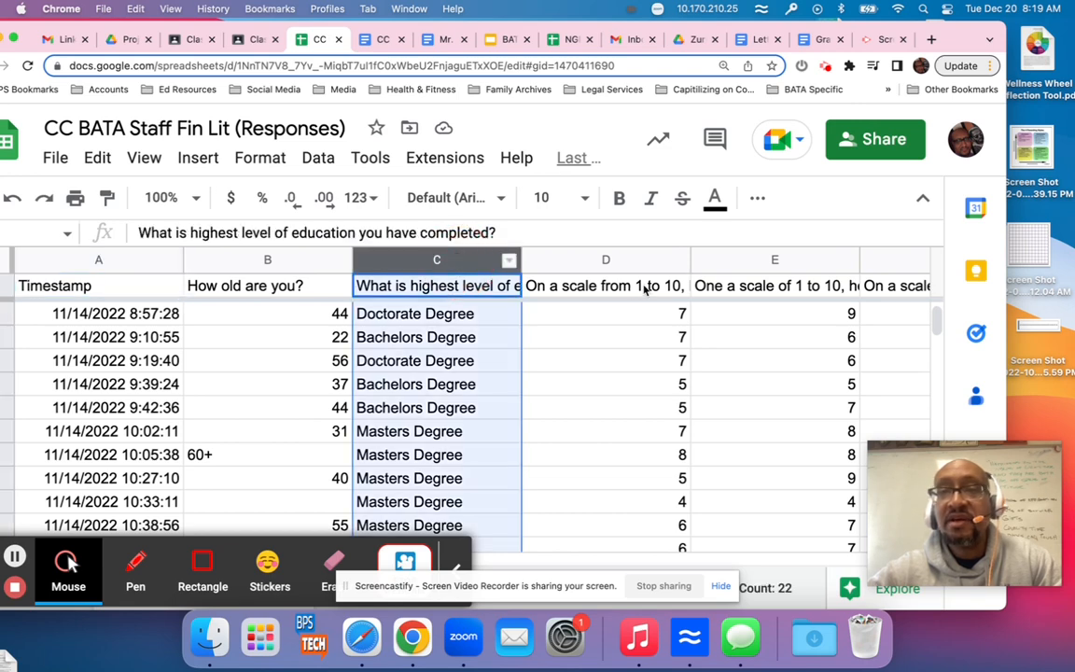
pyautogui.hscroll(5, 642, 285)
pyautogui.click(608, 259)
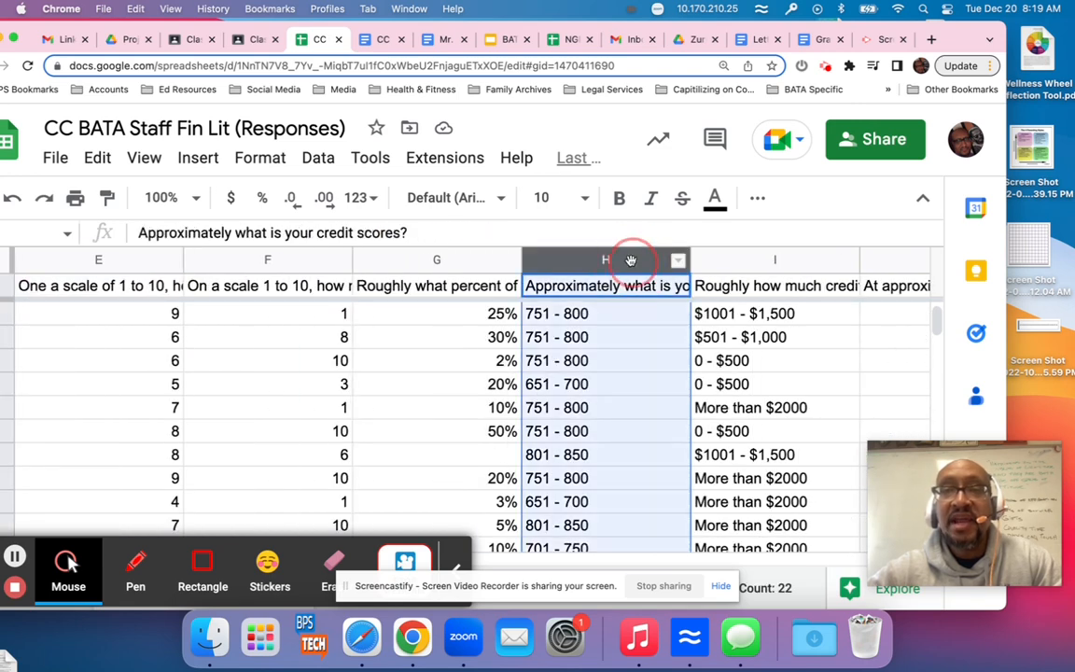
pyautogui.click(744, 263)
pyautogui.hscroll(5, 670, 280)
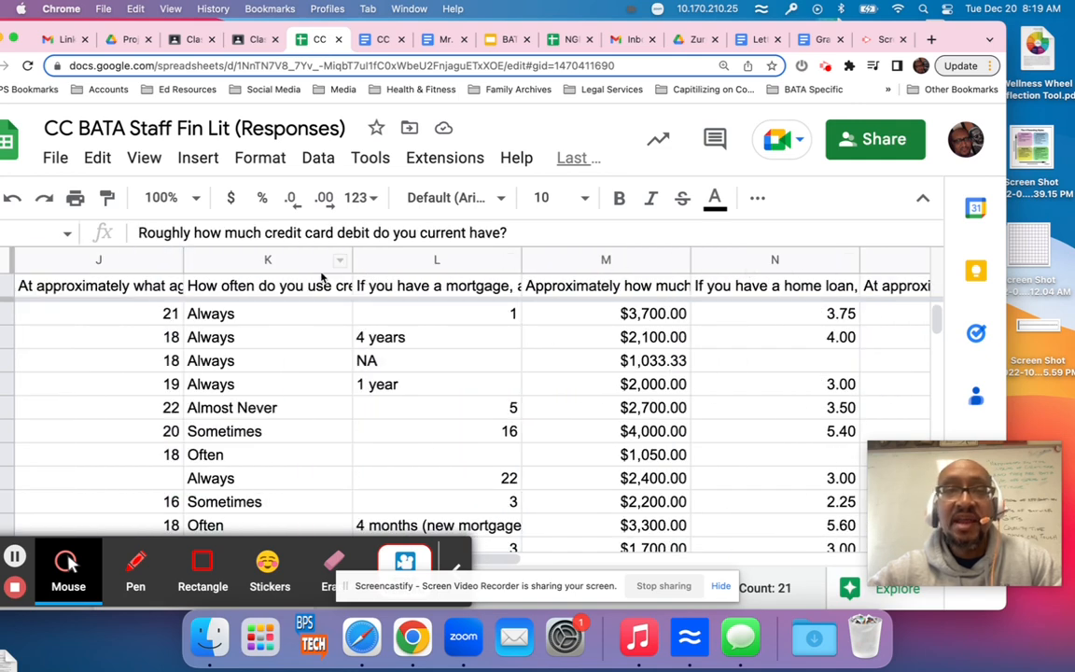
pyautogui.click(289, 260)
pyautogui.hscroll(6, 655, 316)
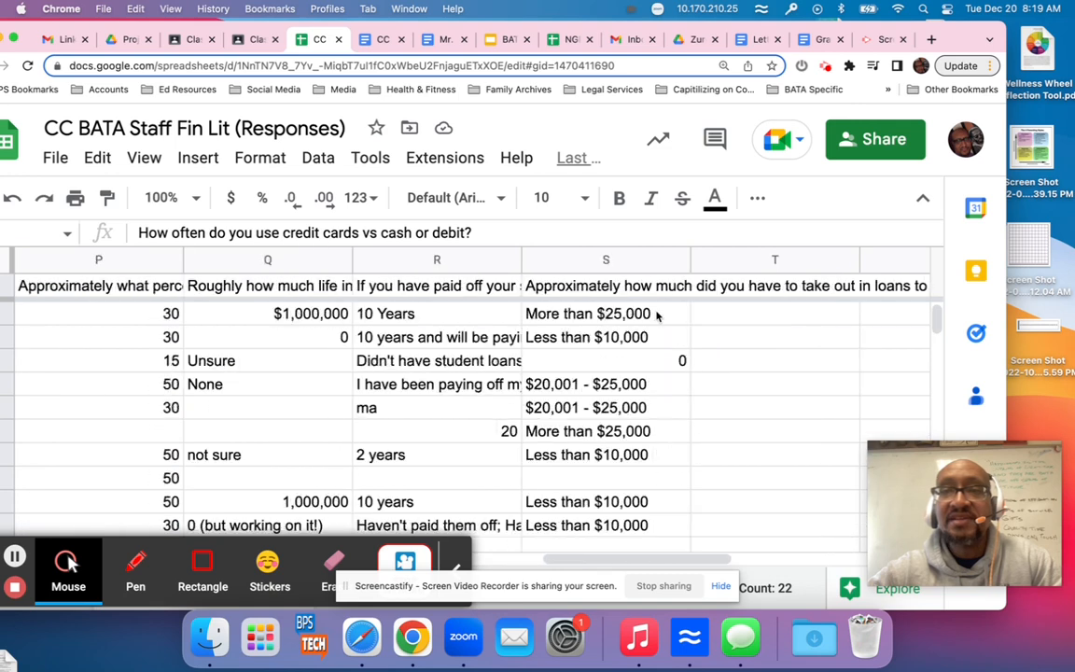
# Step: Examine the undergraduate loan amount responses in column S
pyautogui.click(578, 261)
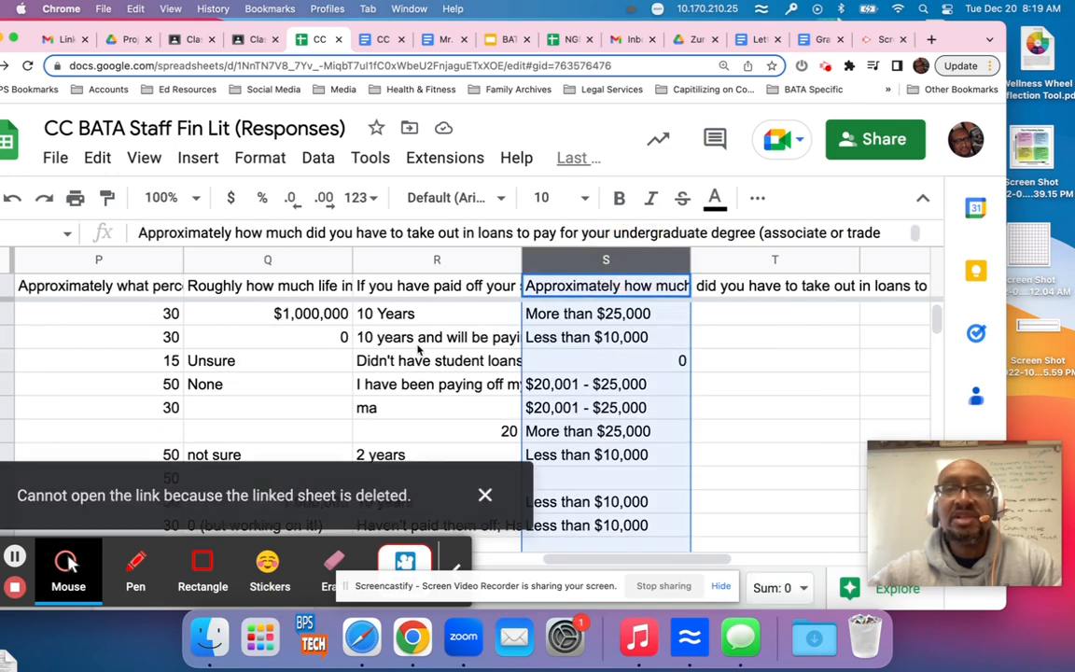
pyautogui.click(484, 491)
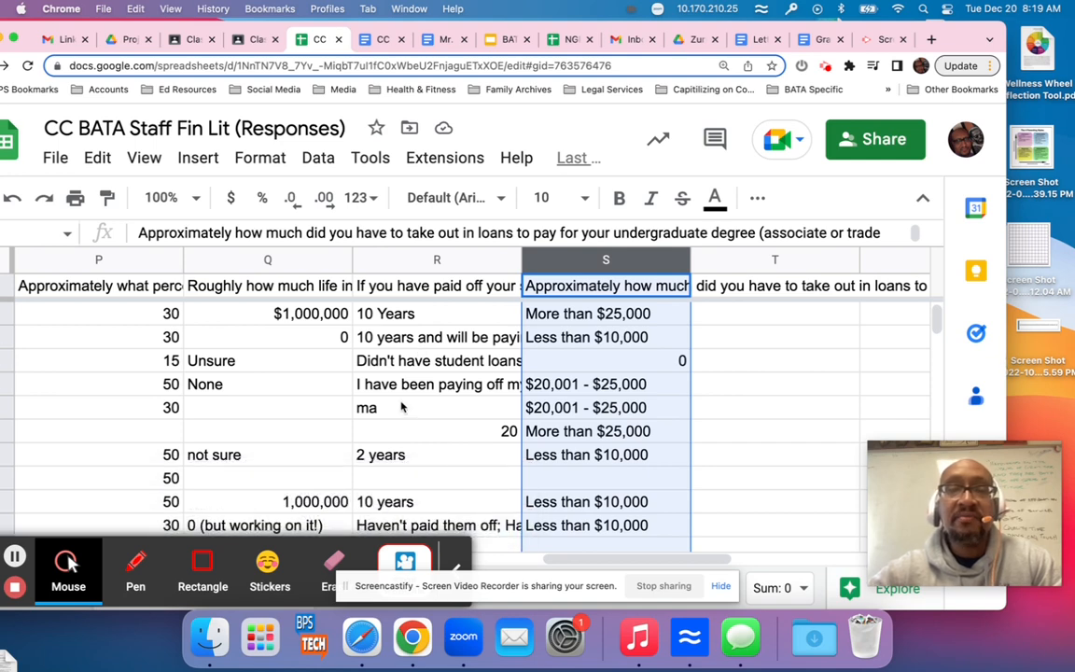
pyautogui.scroll(-5, 510, 367)
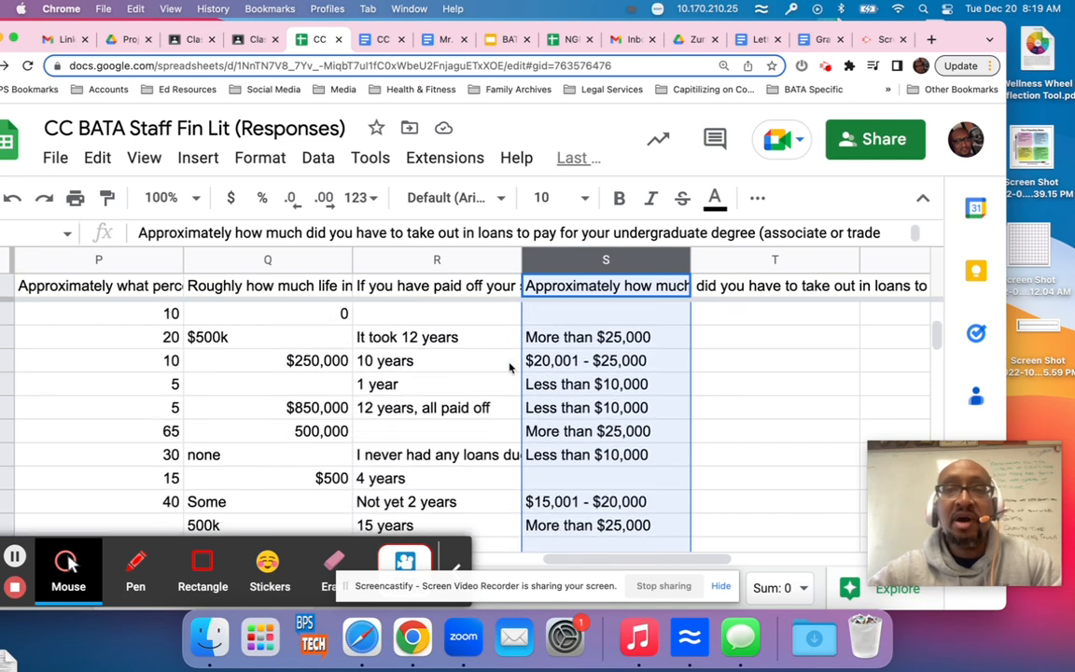
pyautogui.scroll(6, 510, 367)
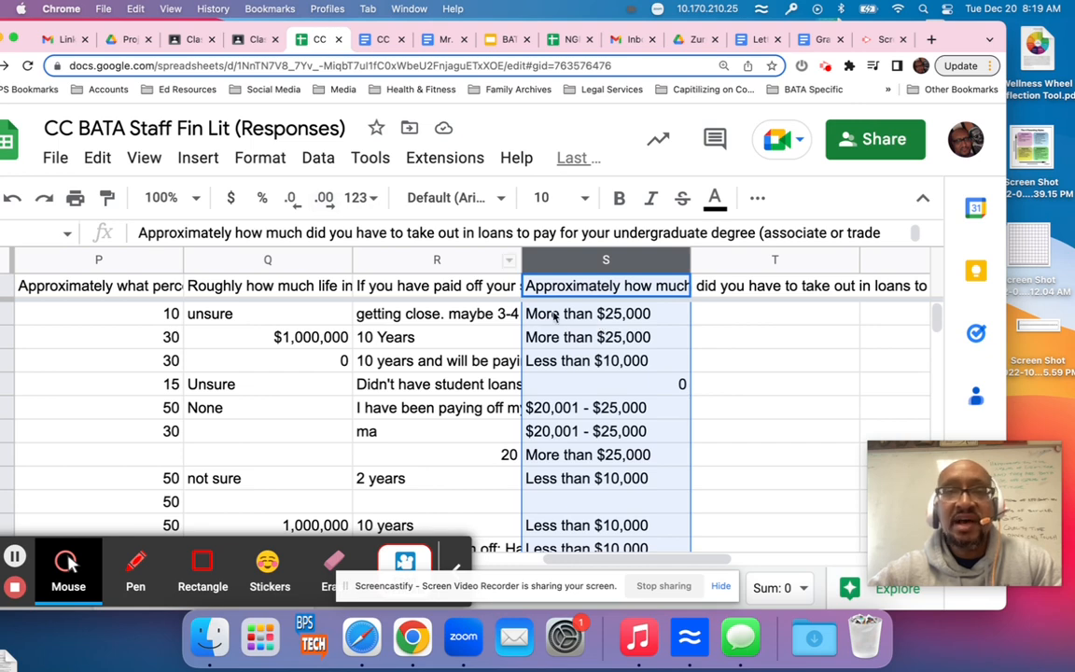
# Step: Insert a column chart of the undergraduate loan responses in S2:S22 and close the chart editor
pyautogui.click(580, 340)
pyautogui.moveTo(563, 315); pyautogui.dragTo(571, 370)
pyautogui.click(189, 162)
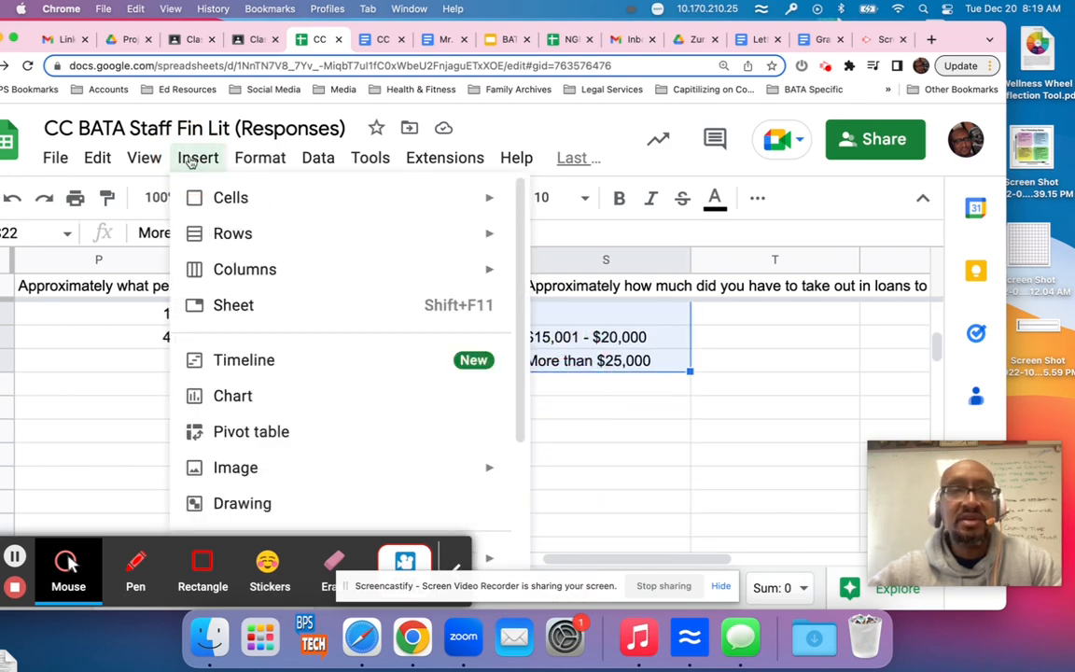
pyautogui.click(242, 400)
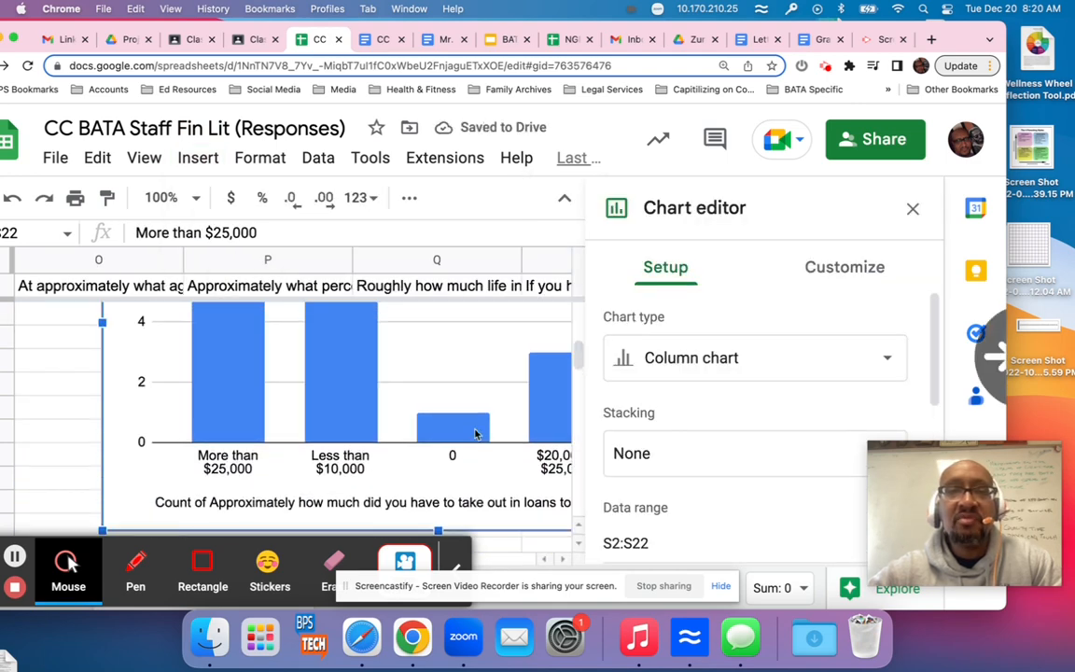
pyautogui.scroll(3, 483, 392)
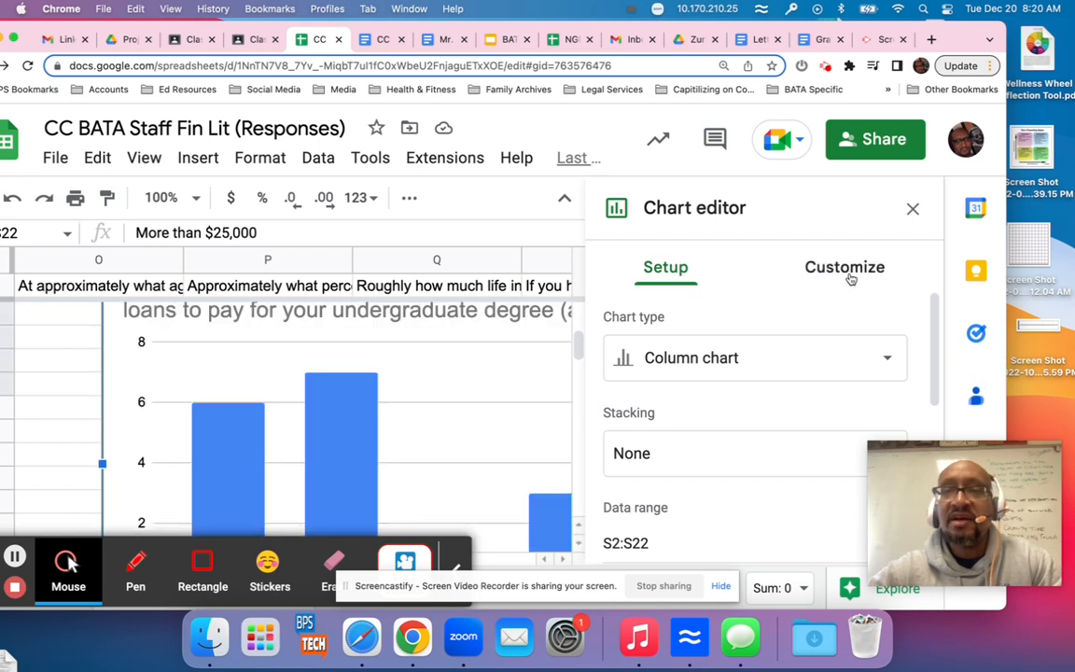
pyautogui.click(913, 210)
pyautogui.scroll(3, 712, 377)
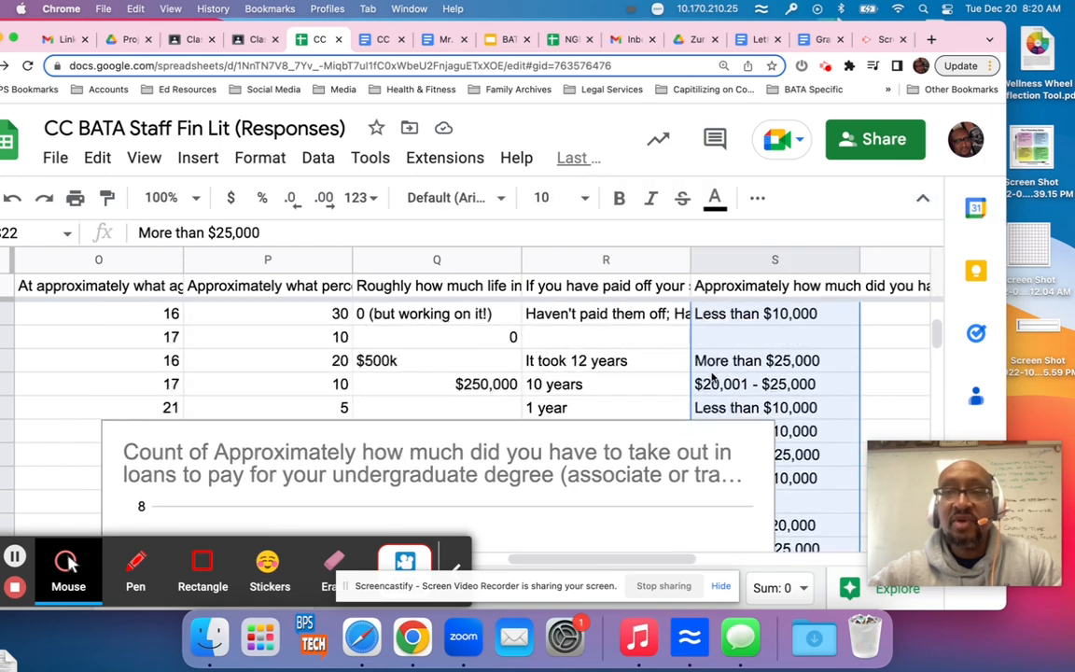
# Step: Move the undergraduate loan chart to its own sheet
pyautogui.click(456, 566)
pyautogui.click(748, 449)
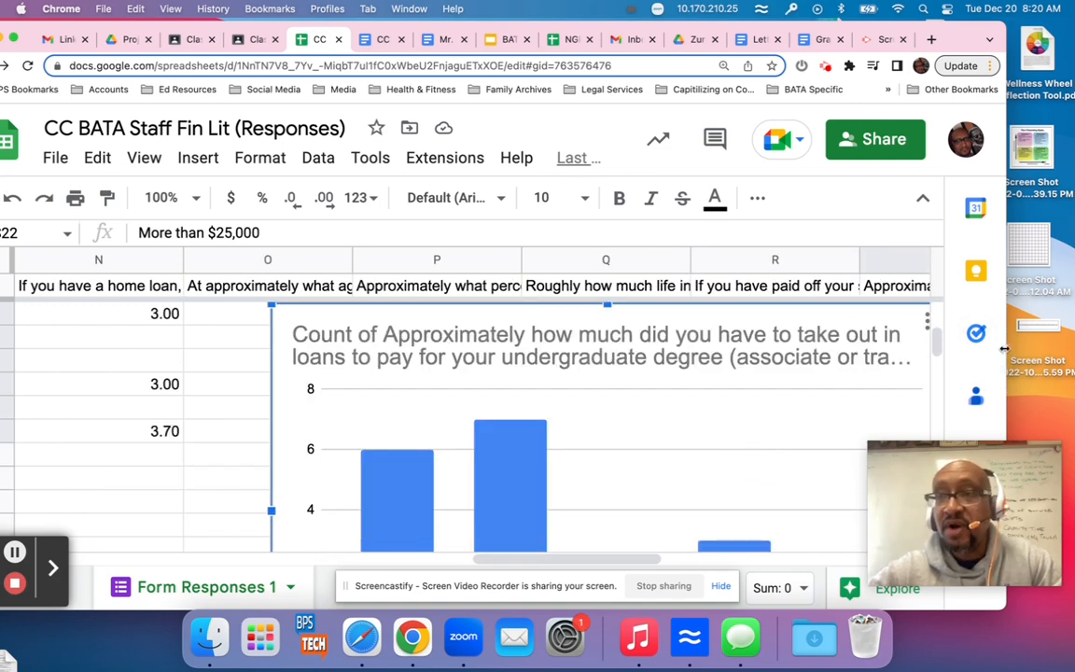
pyautogui.moveTo(1006, 348); pyautogui.dragTo(1035, 347)
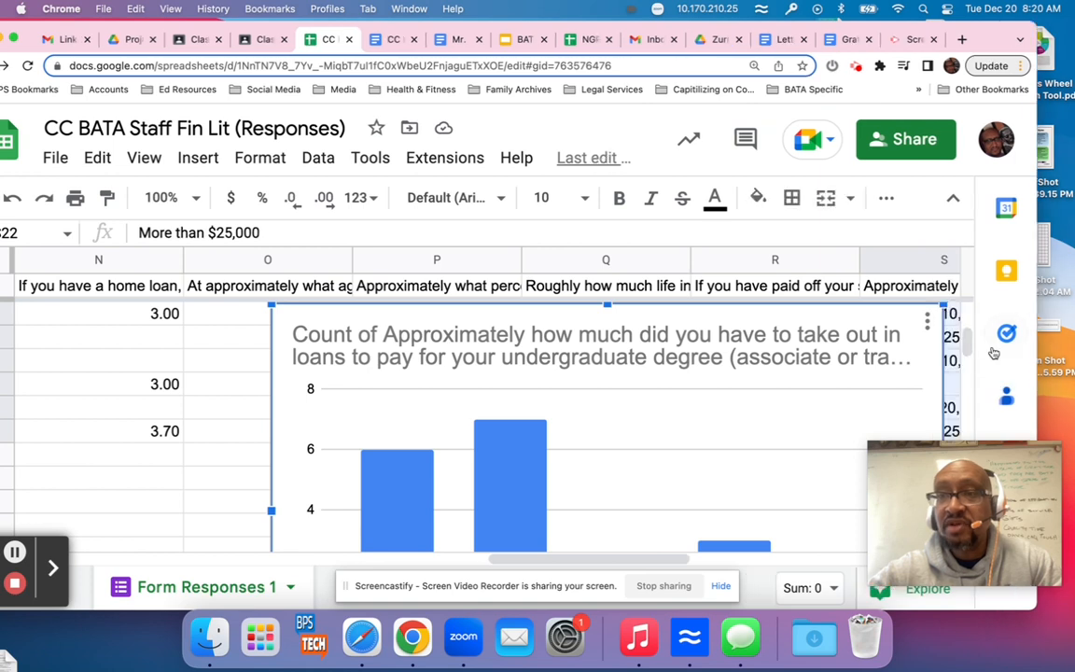
pyautogui.click(925, 323)
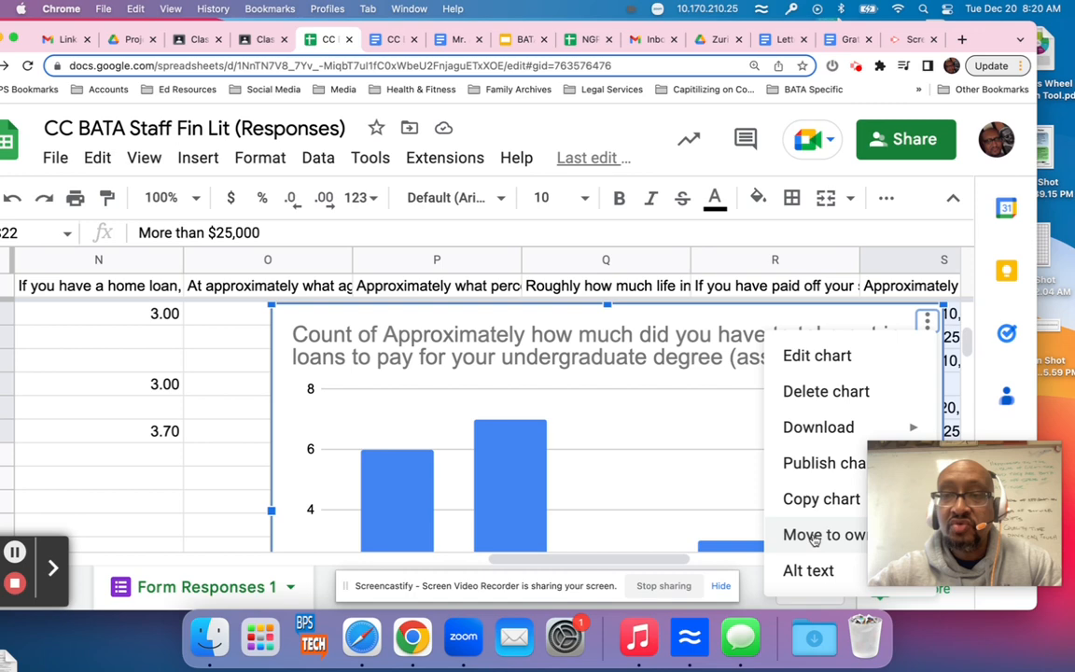
pyautogui.moveTo(743, 22); pyautogui.dragTo(677, 23)
pyautogui.click(774, 536)
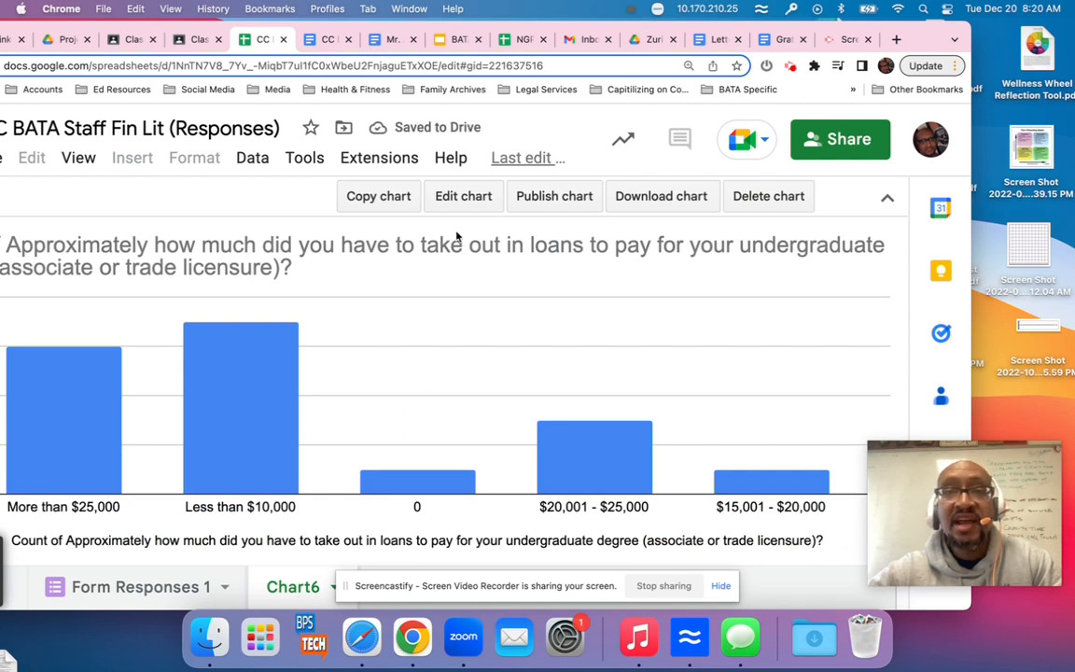
# Step: Edit the loan chart's style and set its background color to yellow
pyautogui.click(459, 197)
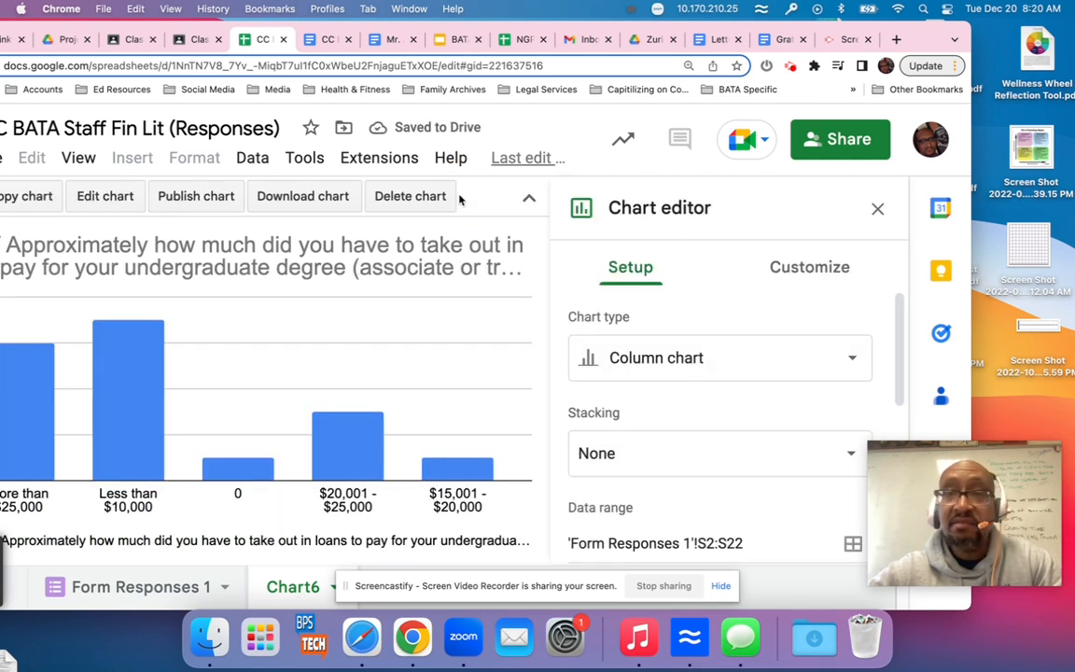
pyautogui.click(825, 269)
pyautogui.click(686, 336)
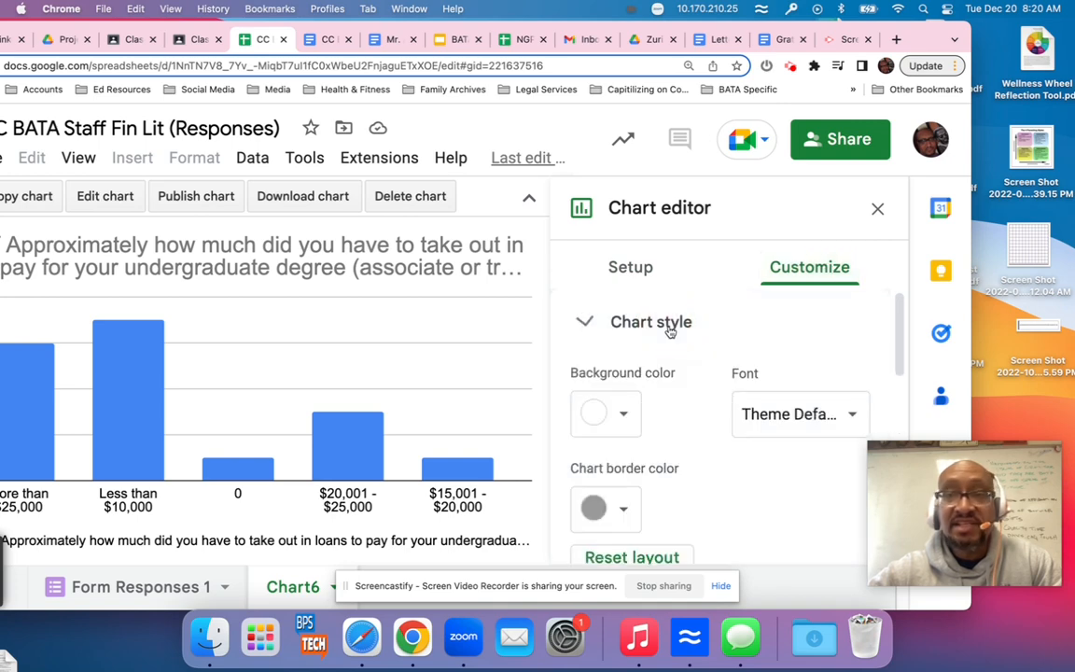
pyautogui.scroll(-1, 701, 436)
pyautogui.click(619, 377)
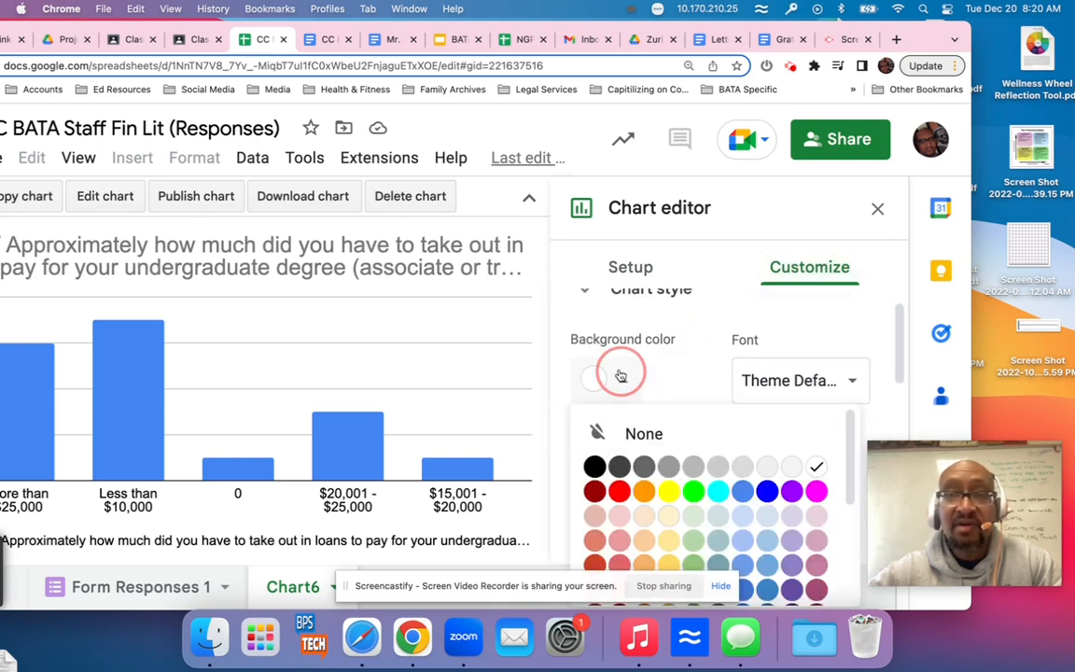
pyautogui.click(666, 488)
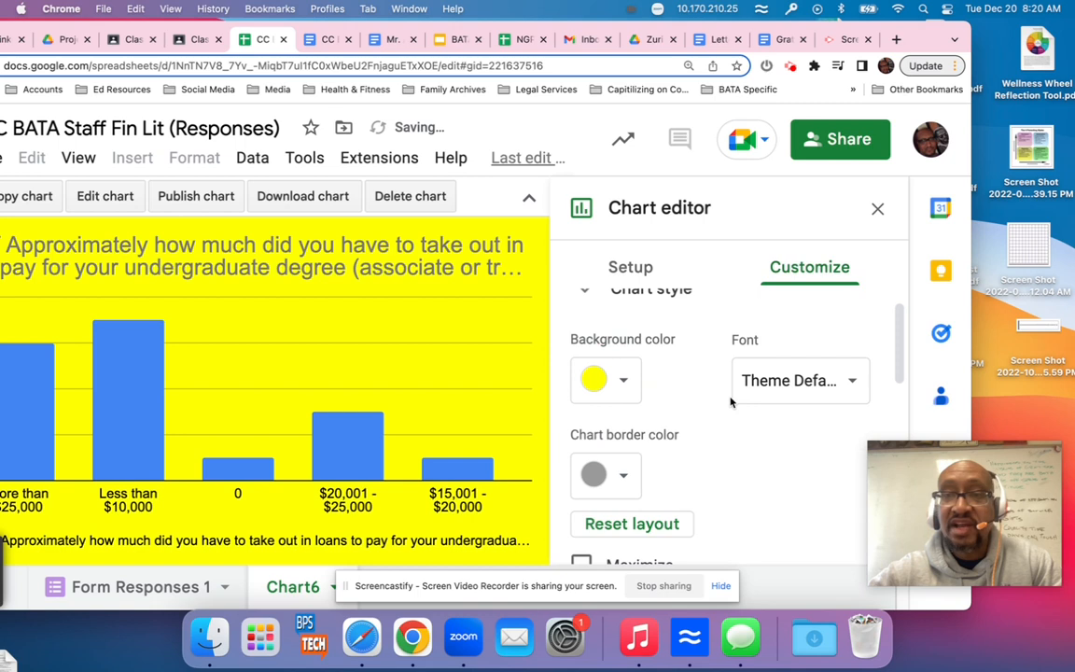
# Step: Try the 3D style on the loan chart, and switch it off again
pyautogui.scroll(-3, 731, 401)
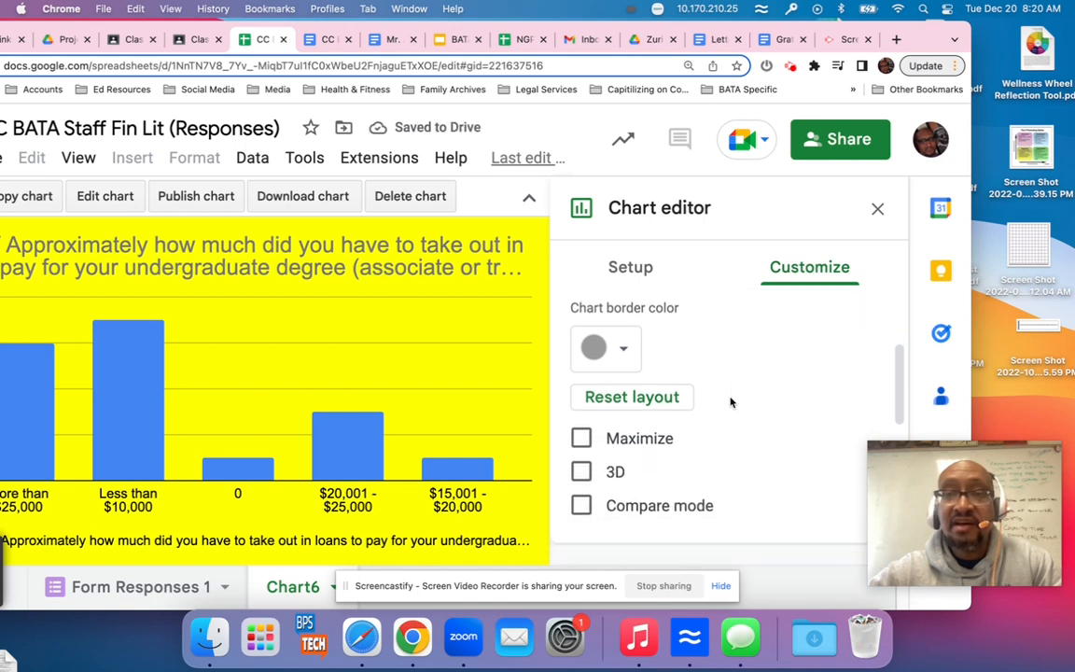
pyautogui.click(580, 472)
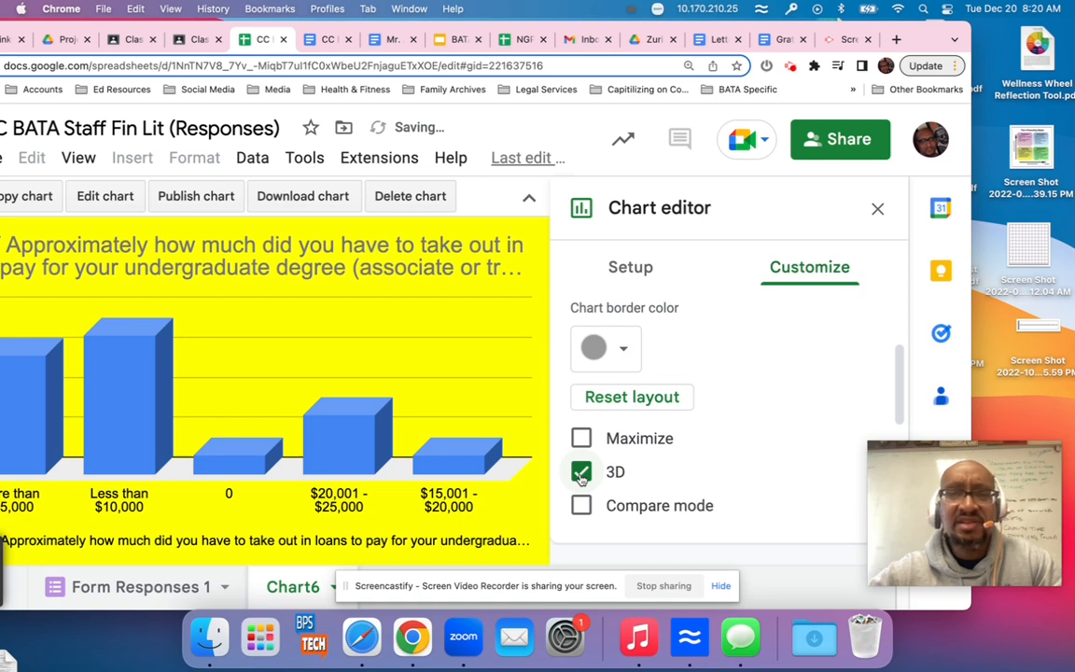
pyautogui.click(580, 472)
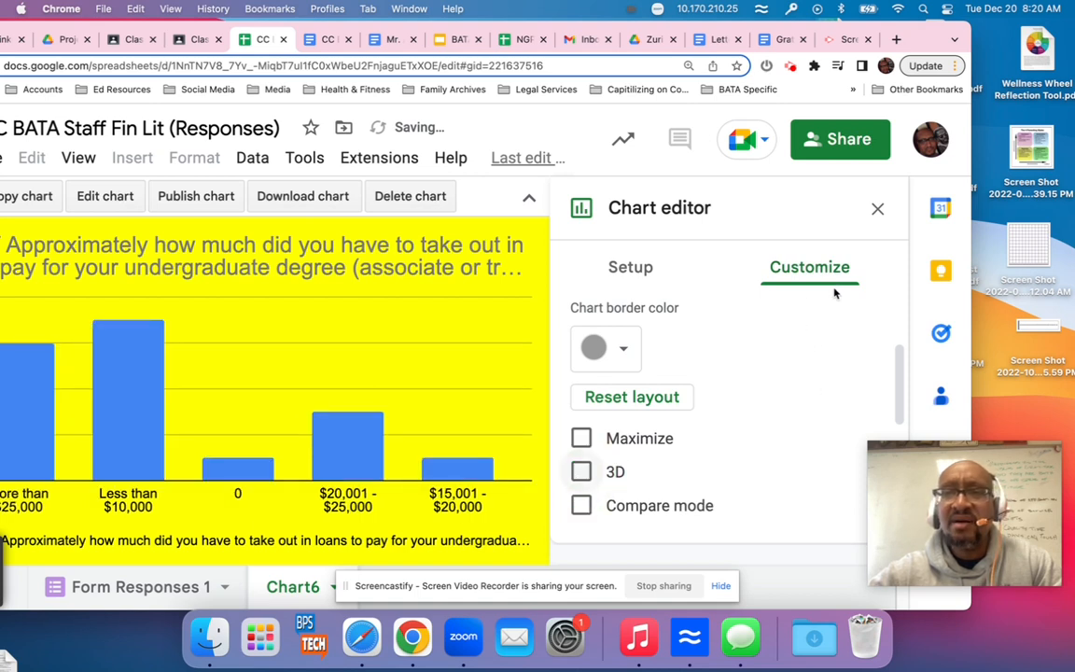
# Step: Open the chart and axis title settings and replace the beginning of the loan chart's title with "Mr. Bar Graph"
pyautogui.moveTo(895, 354); pyautogui.dragTo(897, 308)
pyautogui.click(651, 328)
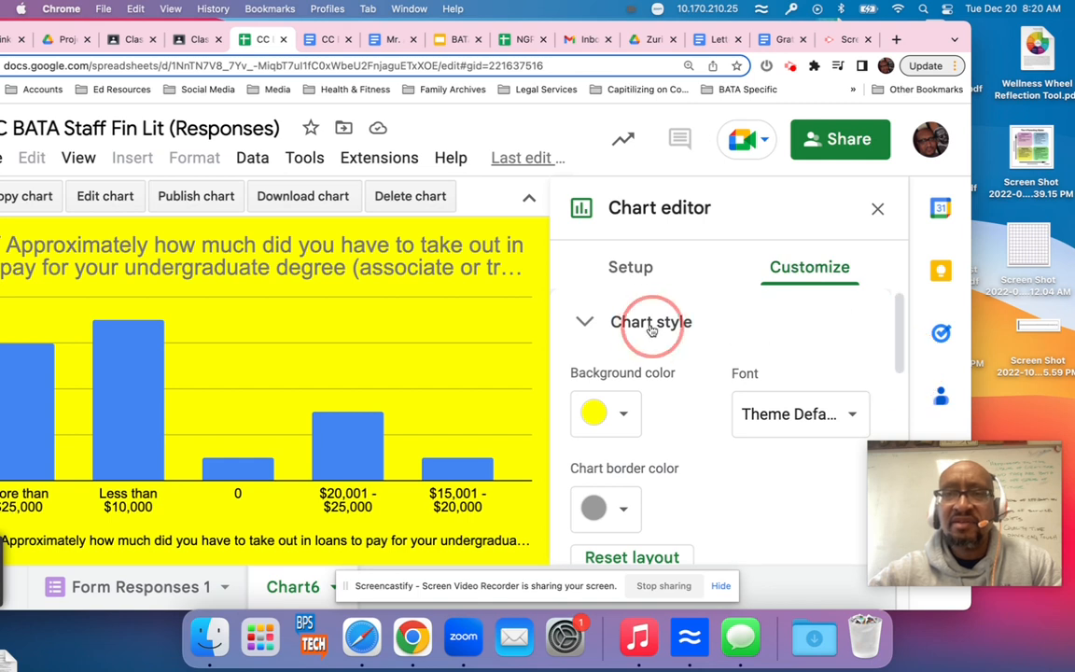
pyautogui.click(662, 397)
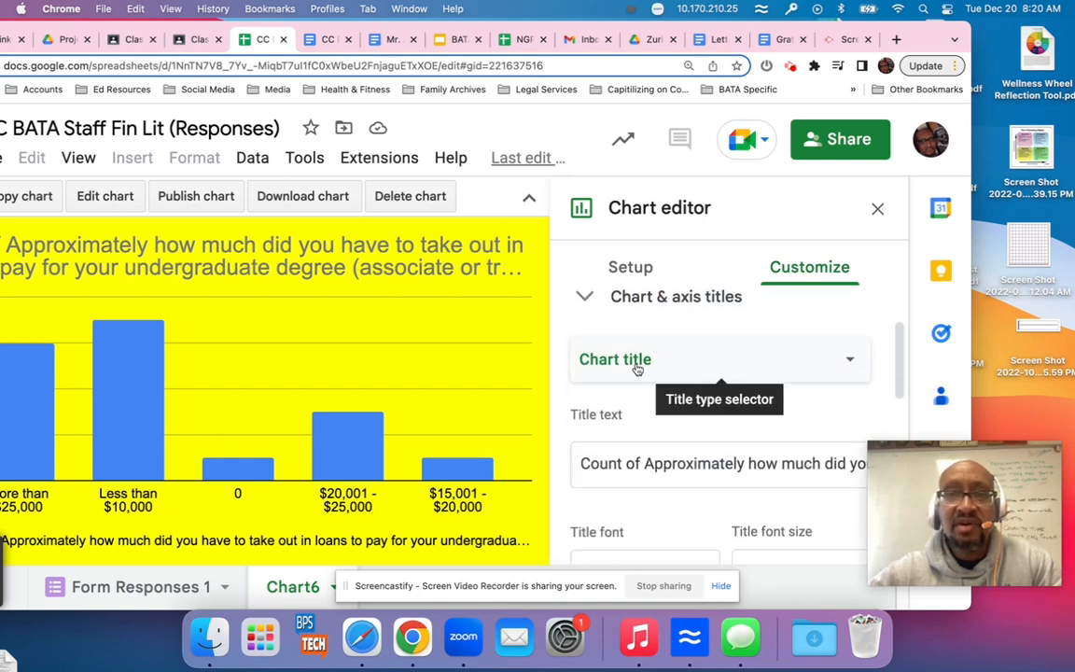
pyautogui.moveTo(577, 463); pyautogui.dragTo(895, 466)
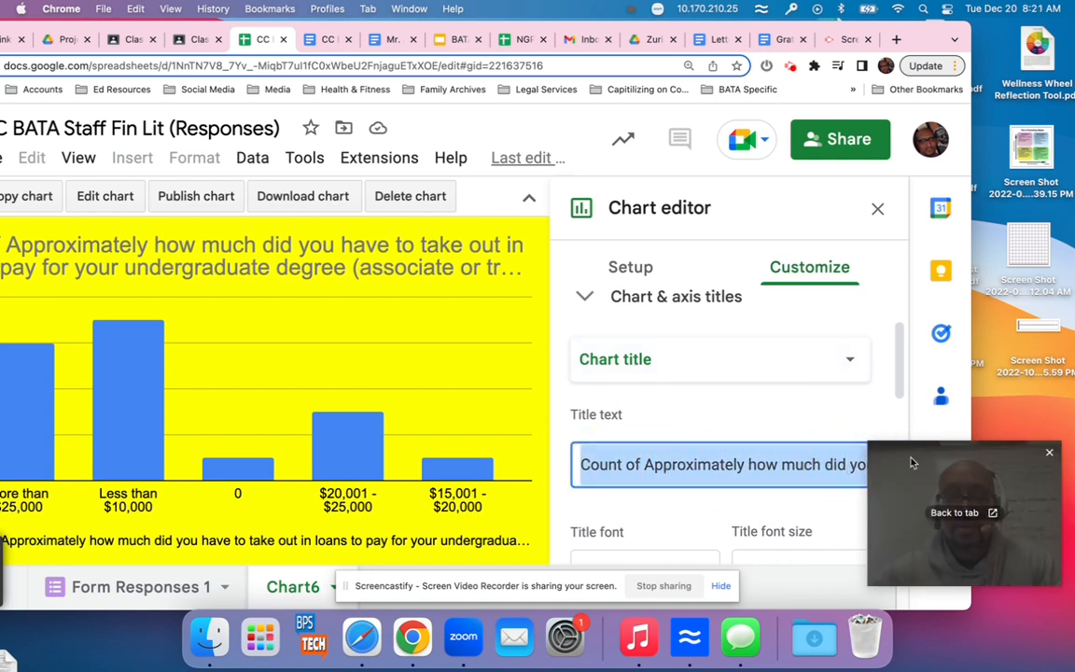
pyautogui.write('Mr.')
pyautogui.write(' Bar')
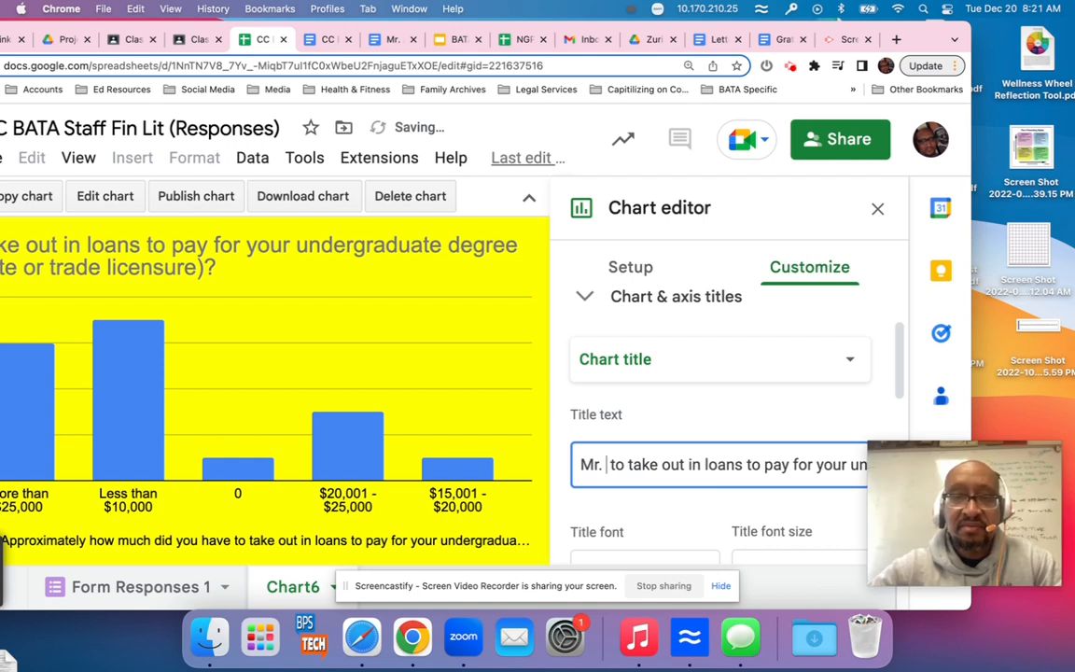
pyautogui.write(' Graph')
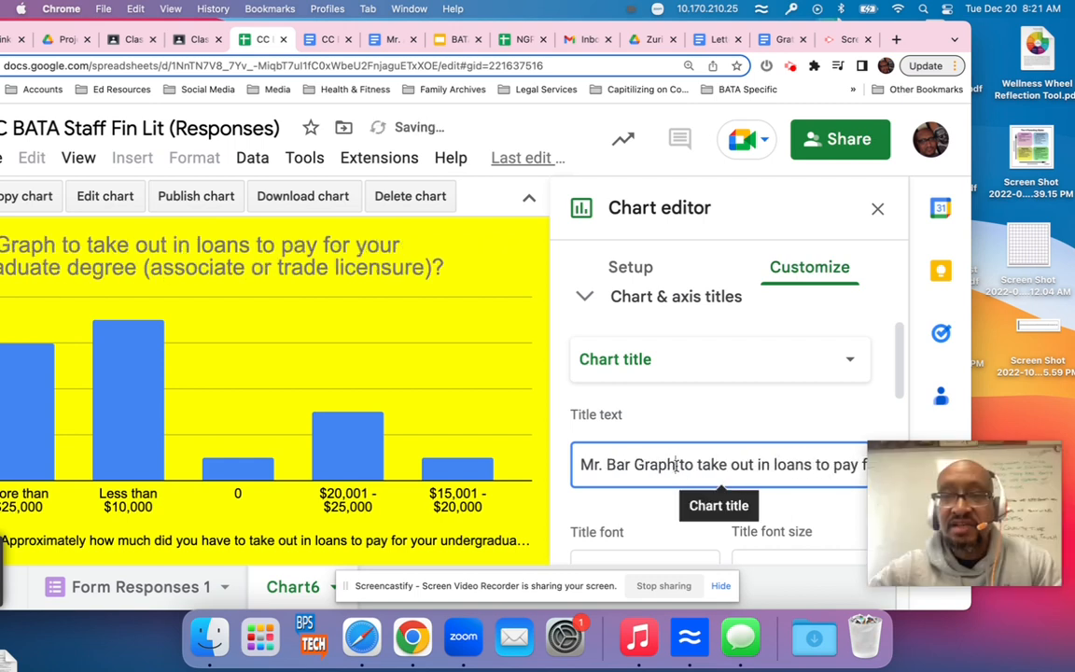
# Step: Replace more of the old question wording after "Mr. Bar Graph" in the chart title with "debt for ungrad"
pyautogui.moveTo(677, 465); pyautogui.dragTo(898, 467)
pyautogui.press('BackSpace')
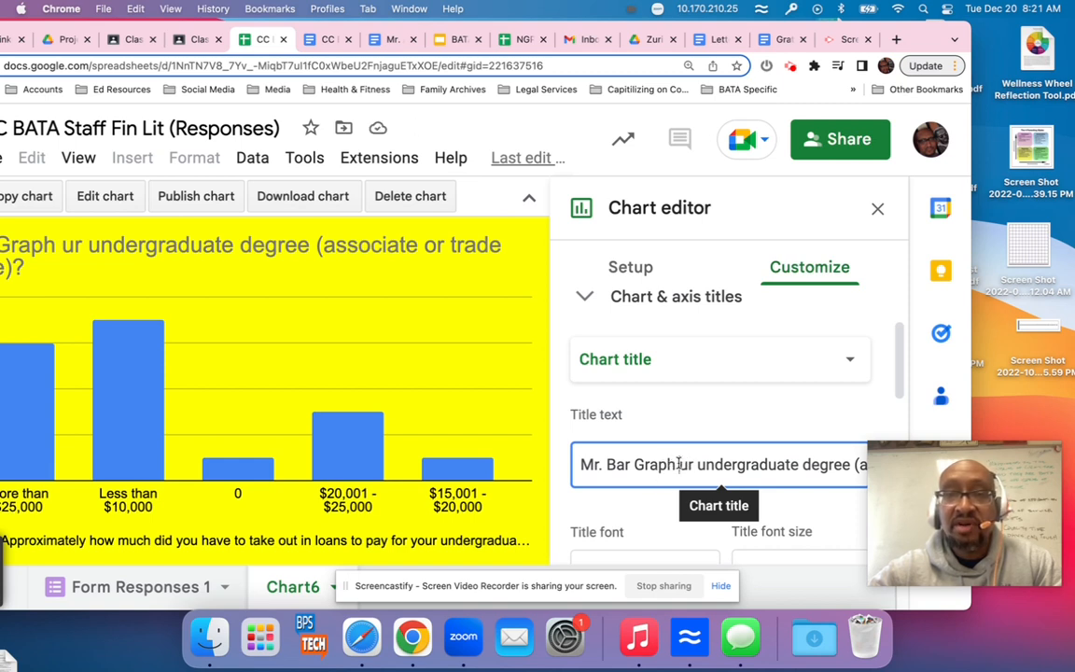
pyautogui.moveTo(680, 463); pyautogui.dragTo(872, 471)
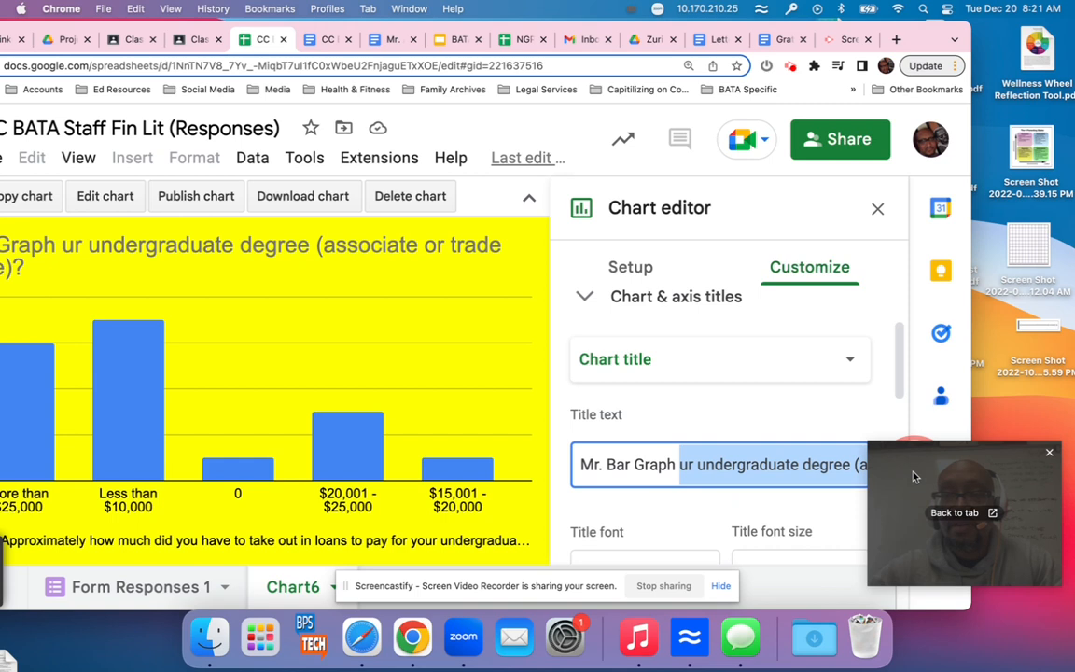
pyautogui.press('BackSpace')
pyautogui.write('debt for ')
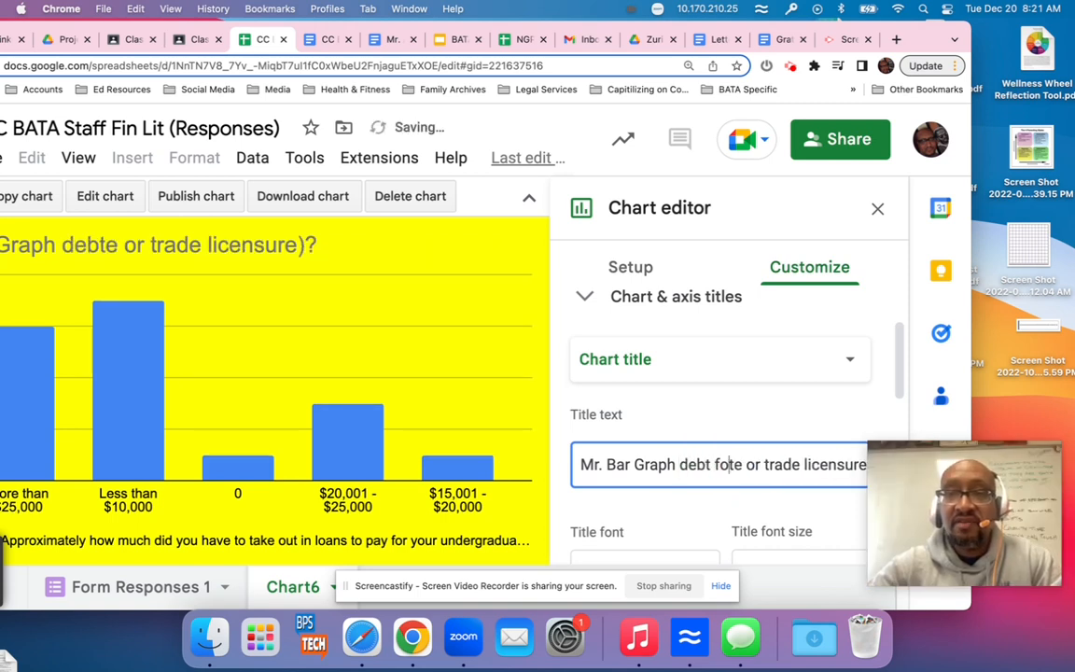
pyautogui.write('ung')
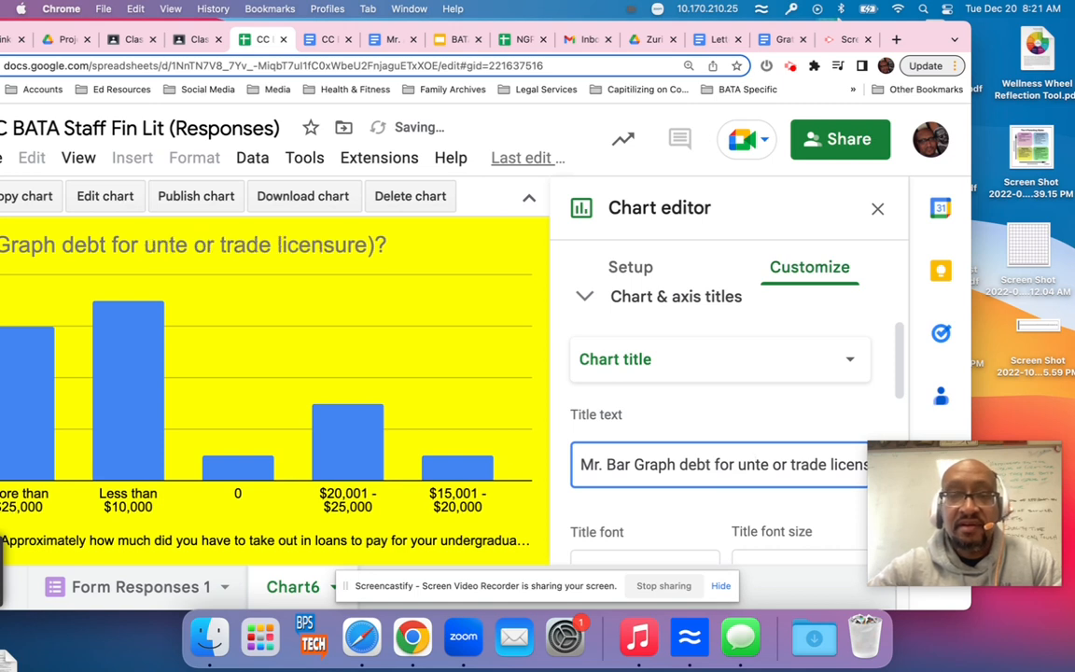
pyautogui.write('rad')
# Step: Delete the leftover wording after "ungrad" so the chart title reads "Mr. Bar Graph debt for ungrad"
pyautogui.moveTo(936, 485)
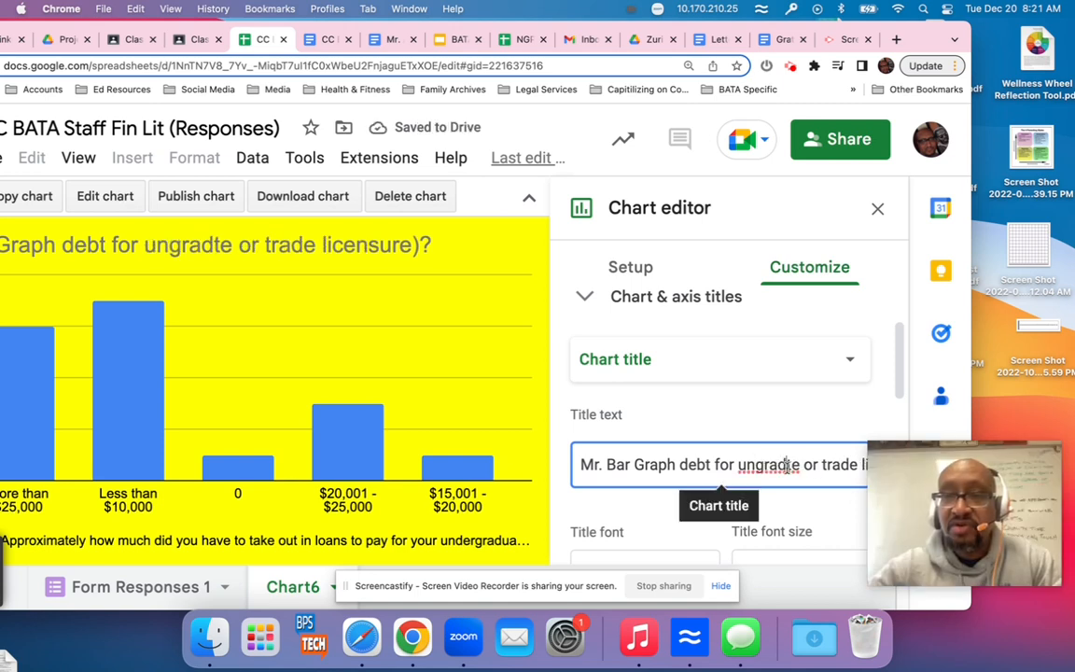
pyautogui.click(795, 469)
pyautogui.moveTo(795, 469); pyautogui.dragTo(851, 469)
pyautogui.press('BackSpace')
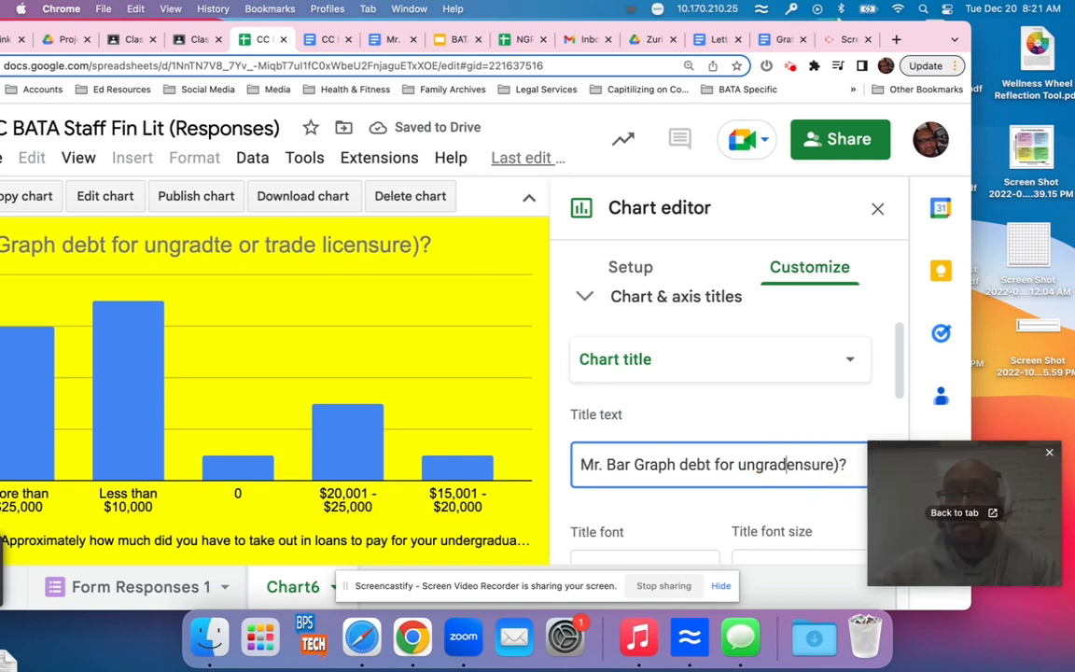
pyautogui.moveTo(848, 464); pyautogui.dragTo(786, 464)
pyautogui.press('BackSpace')
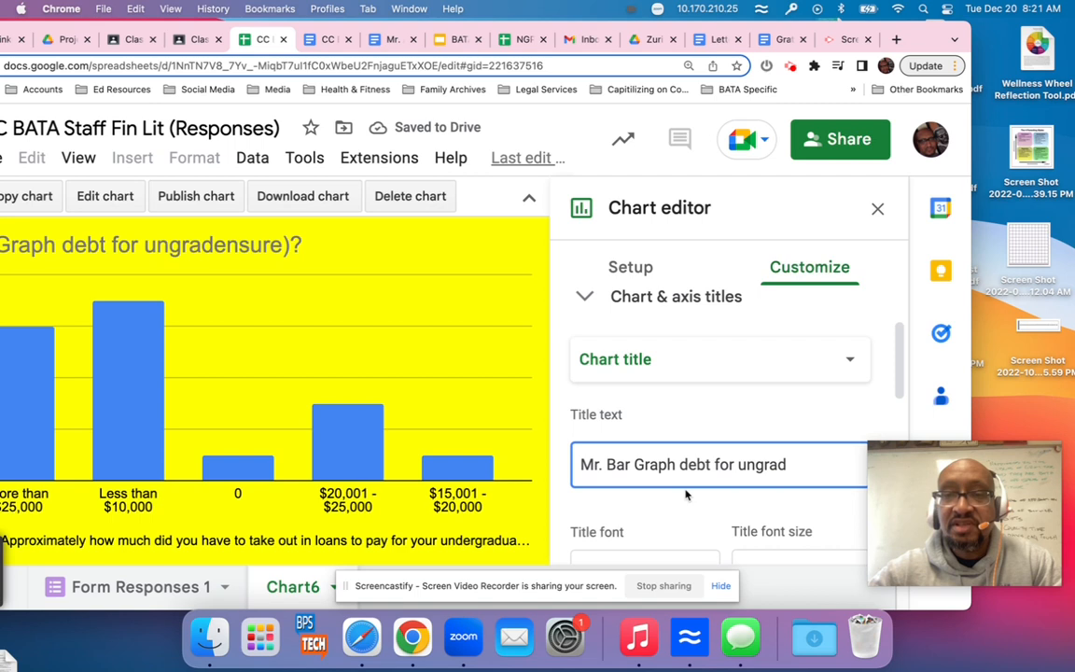
# Step: Center the chart title above the bars
pyautogui.scroll(-5, 685, 491)
pyautogui.scroll(3, 686, 496)
pyautogui.scroll(1, 686, 496)
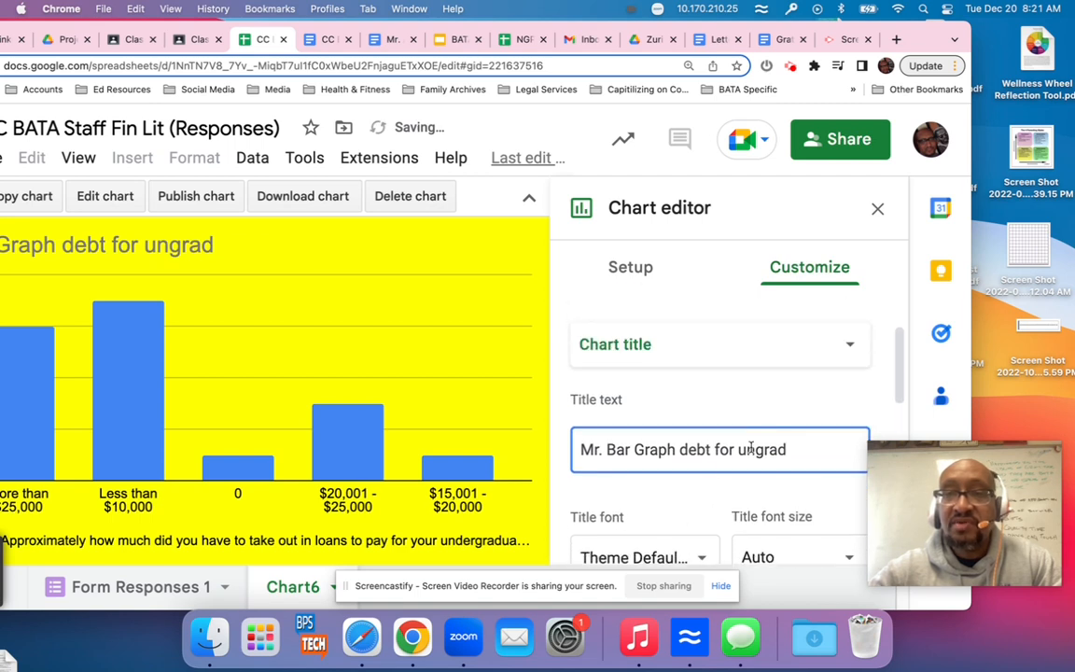
pyautogui.scroll(-5, 684, 508)
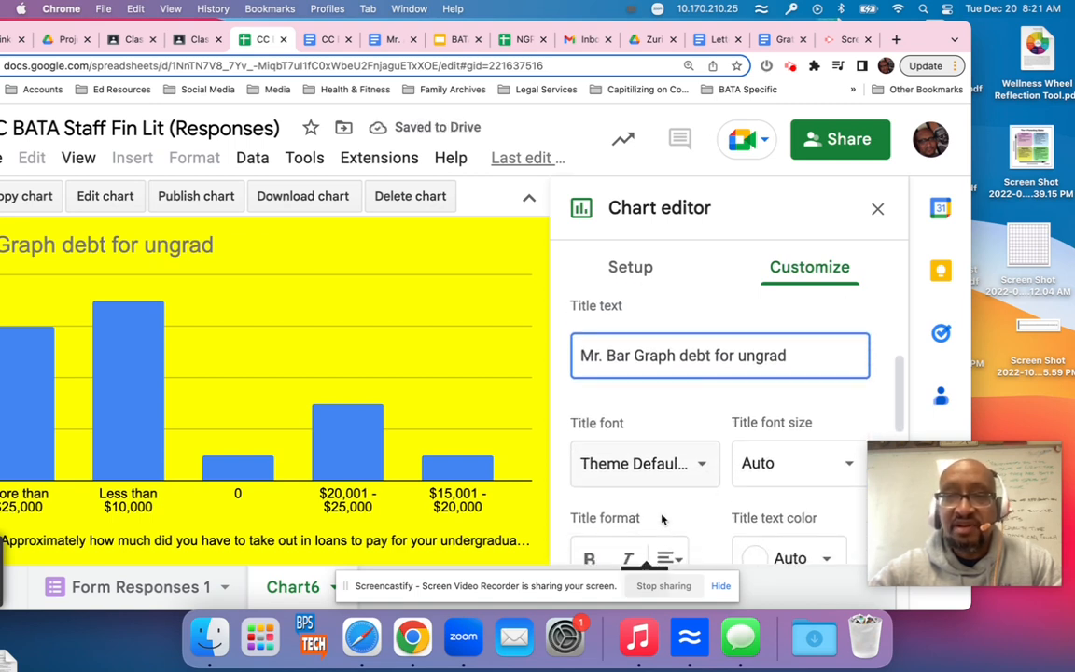
pyautogui.click(669, 504)
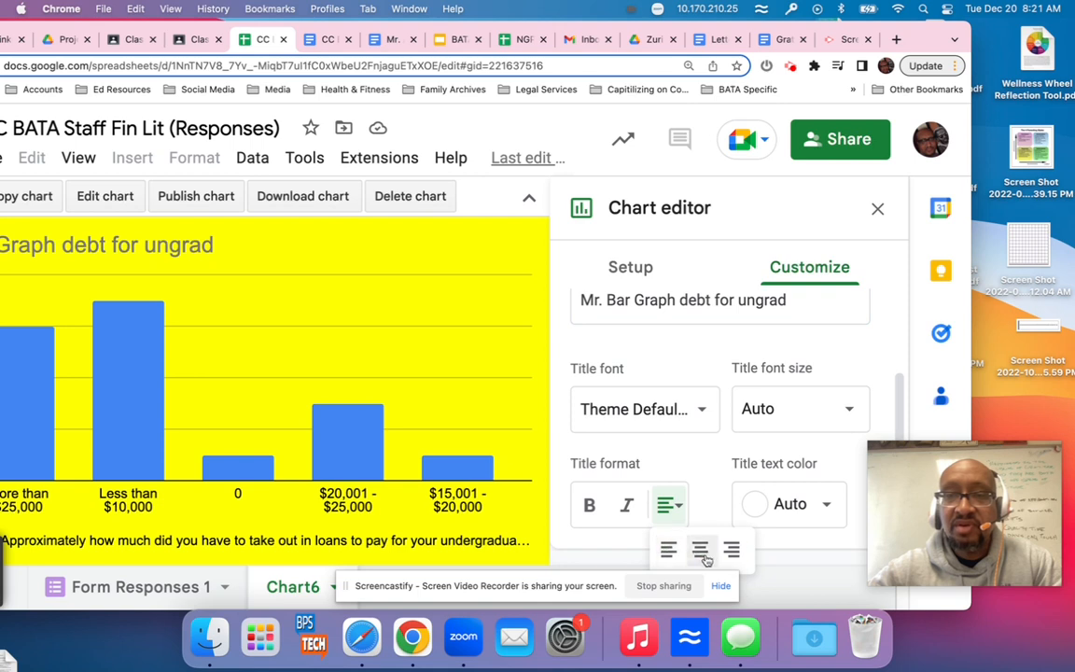
pyautogui.click(700, 549)
# Step: Set the chart's horizontal axis title to "debt intervals"
pyautogui.scroll(3, 824, 376)
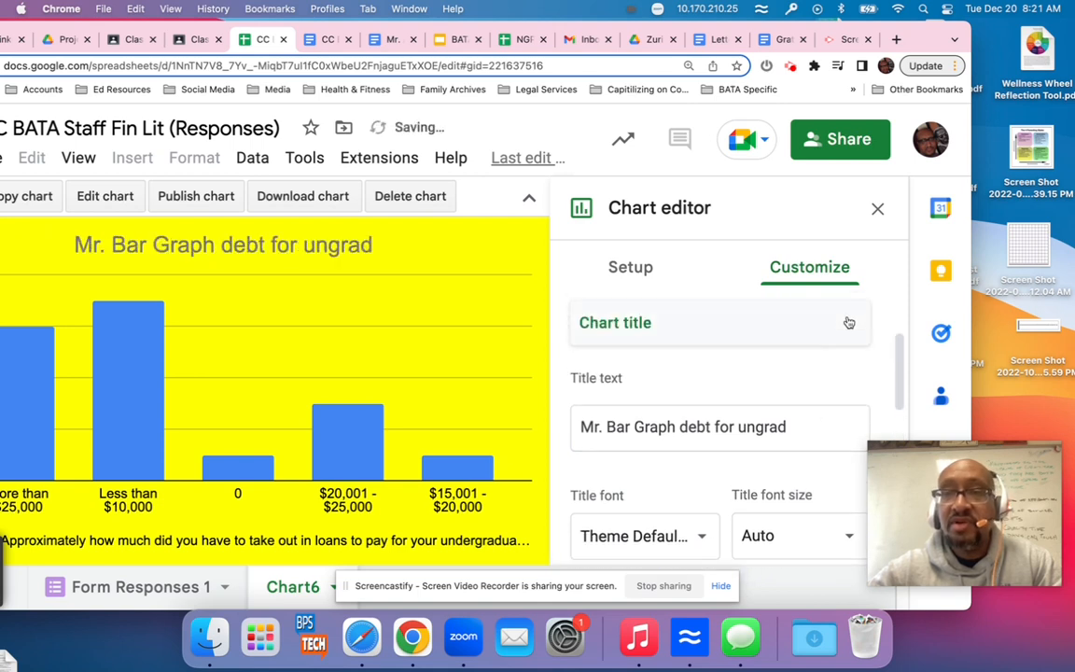
pyautogui.click(845, 323)
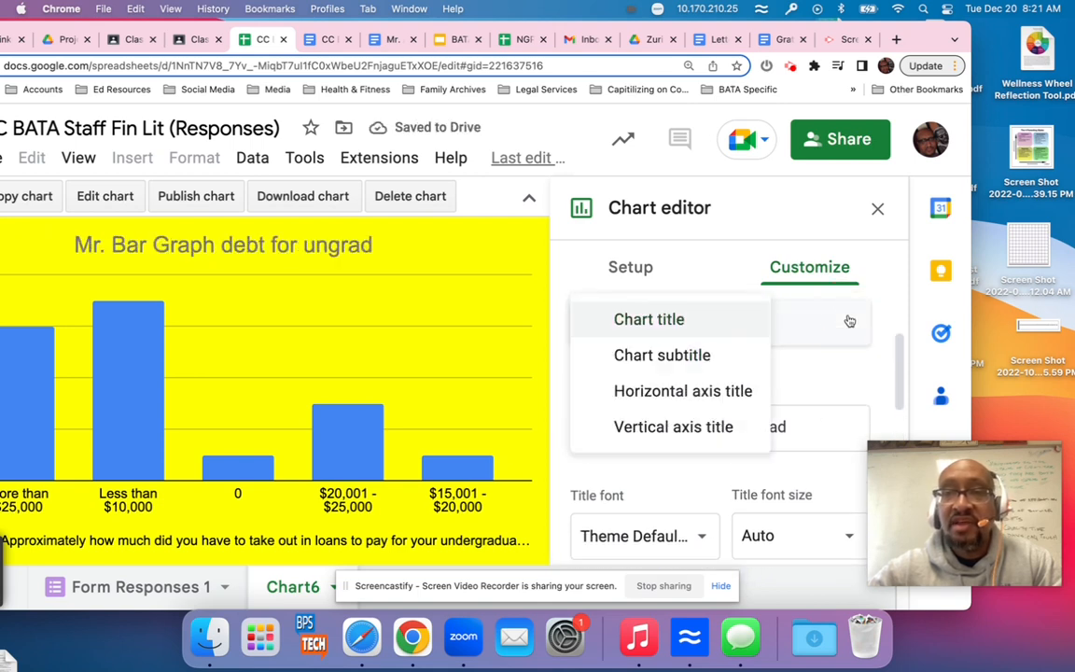
pyautogui.click(691, 390)
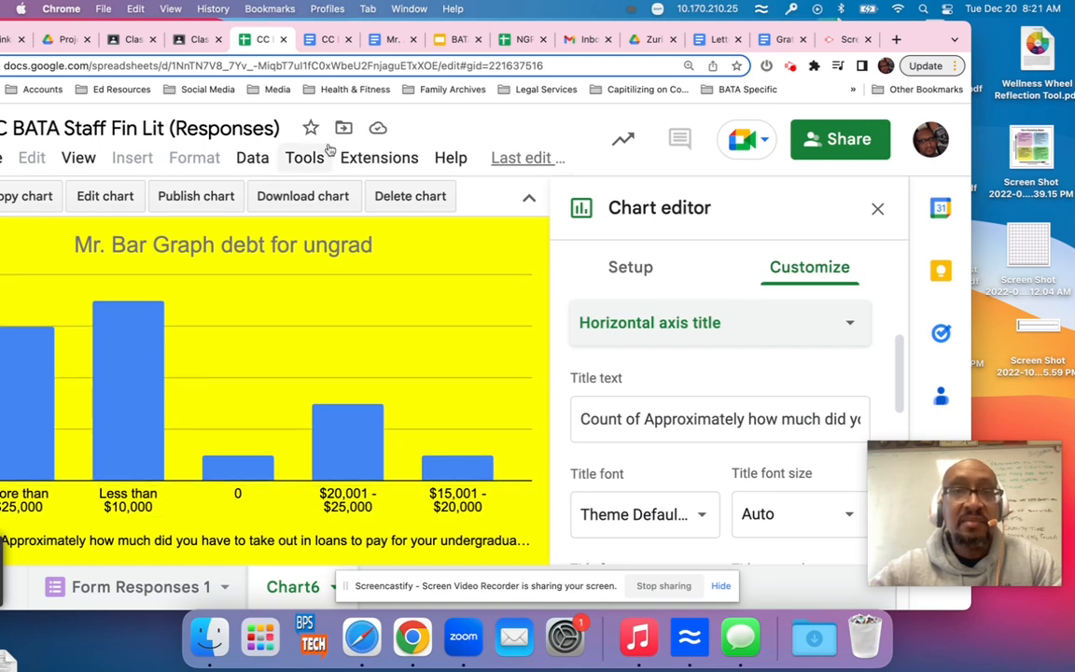
pyautogui.moveTo(254, 28); pyautogui.dragTo(357, 26)
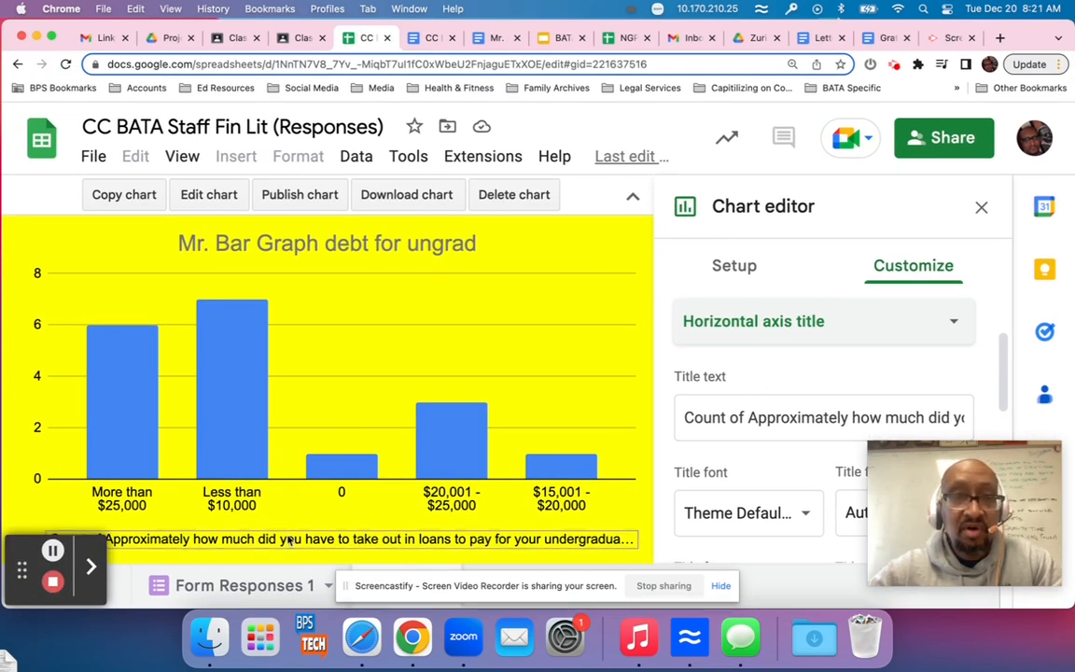
pyautogui.moveTo(679, 418); pyautogui.dragTo(1012, 408)
pyautogui.write('b')
pyautogui.press('BackSpace')
pyautogui.write('debt inter')
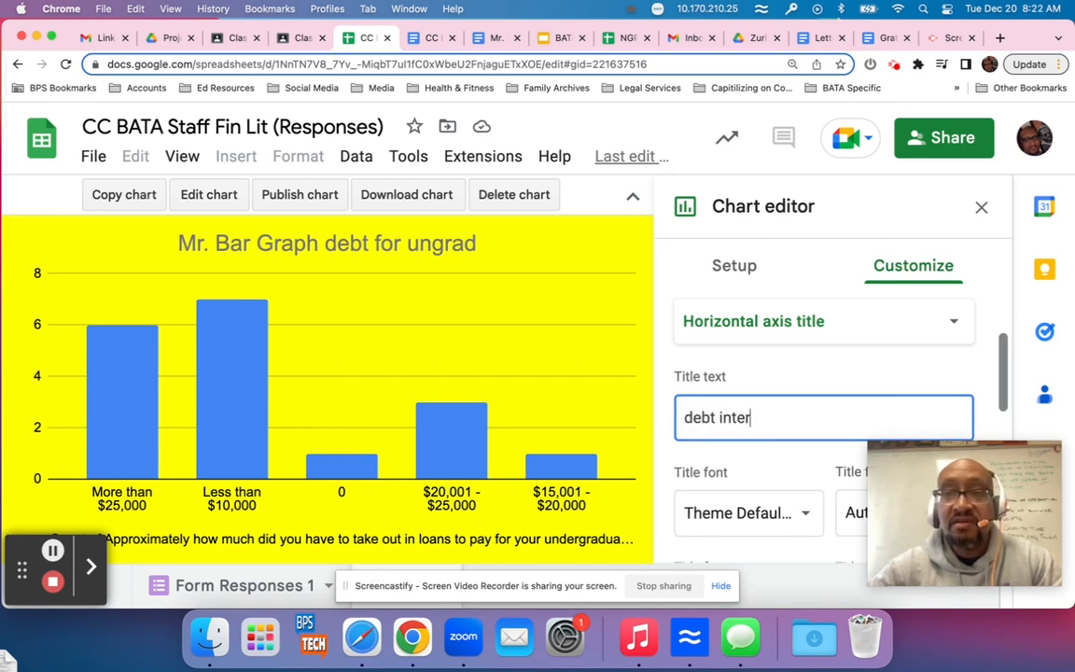
pyautogui.write('vals')
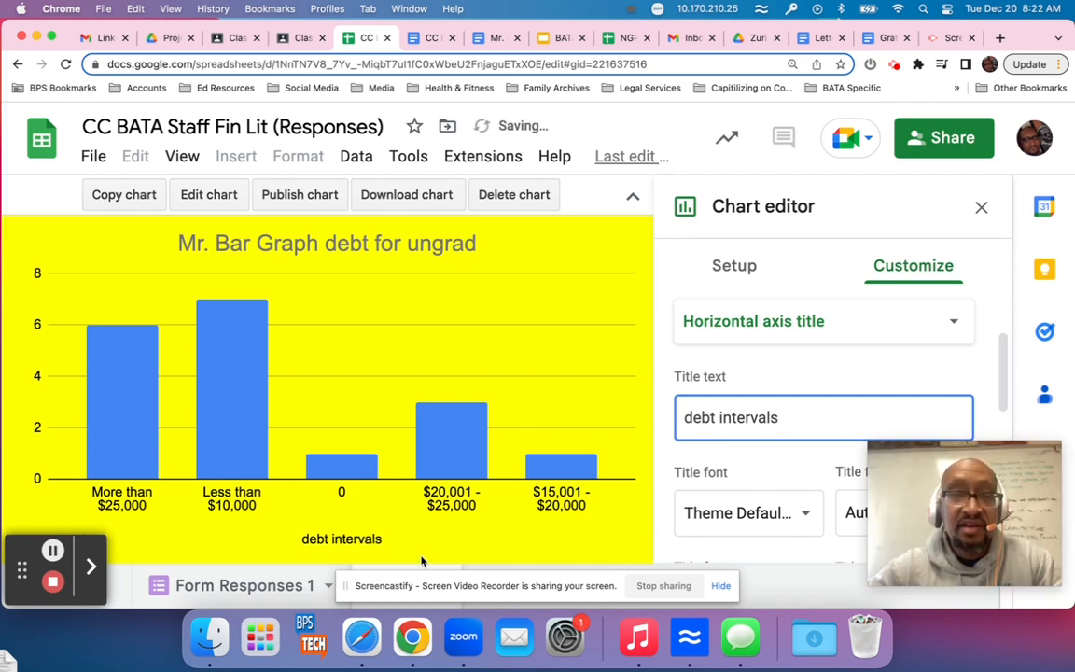
# Step: Set the chart's vertical axis title to "# of response" and close the chart editor
pyautogui.scroll(-1, 755, 384)
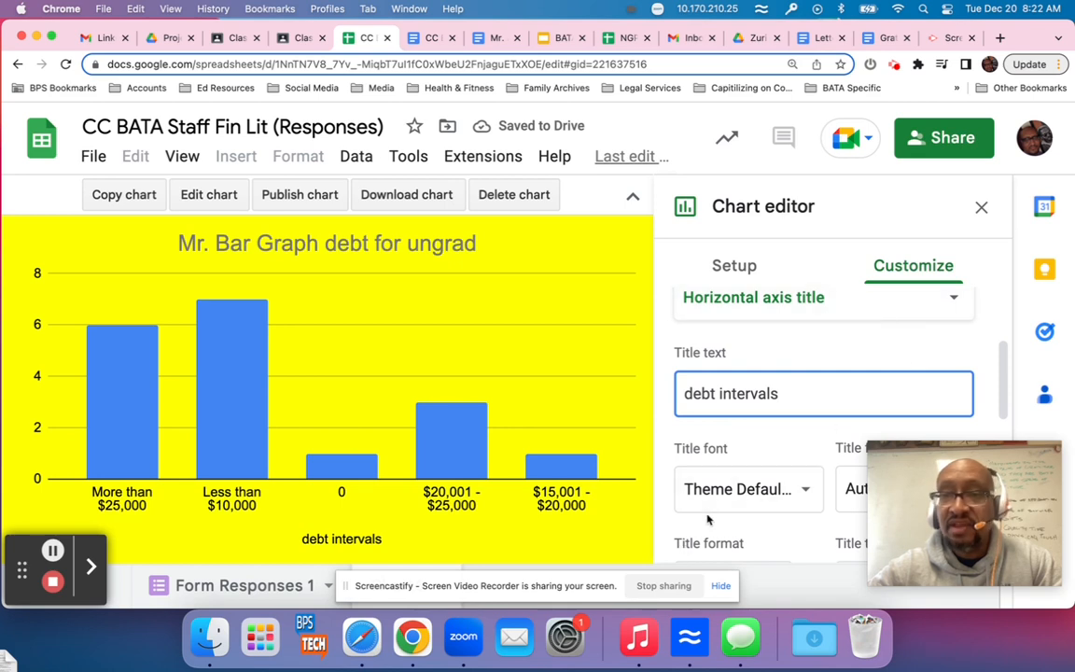
pyautogui.click(952, 303)
pyautogui.click(813, 340)
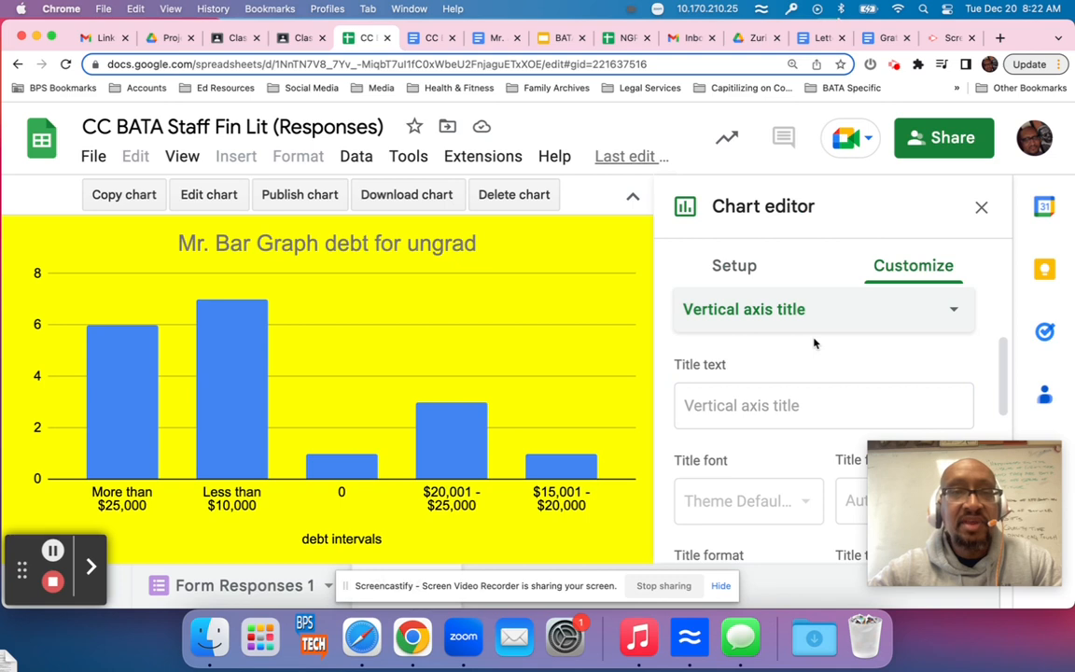
pyautogui.click(693, 402)
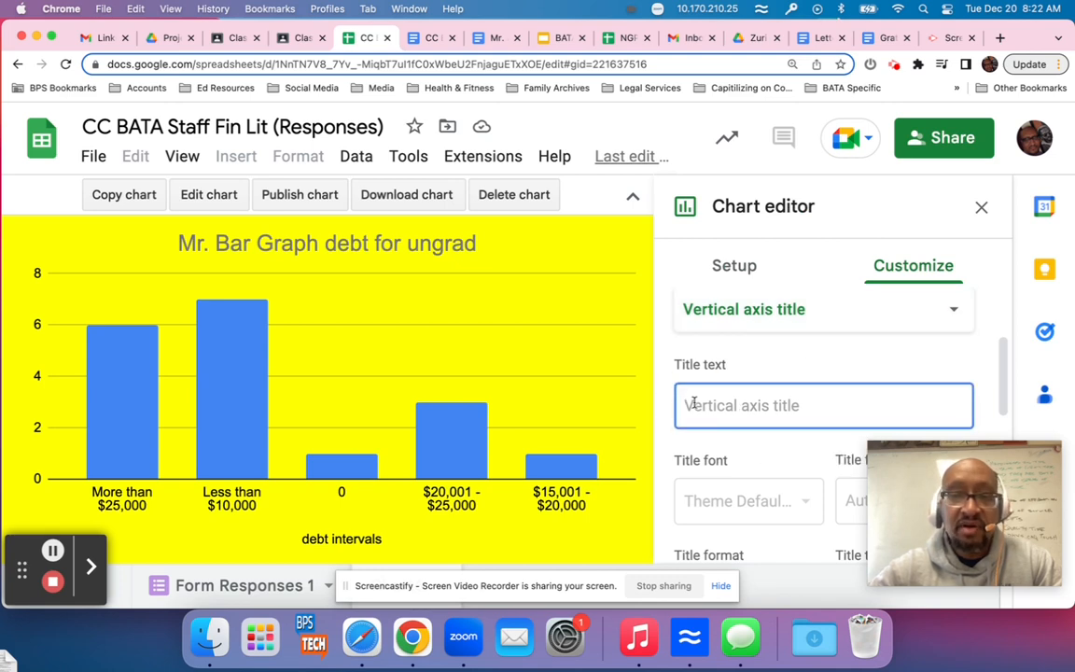
pyautogui.write('#')
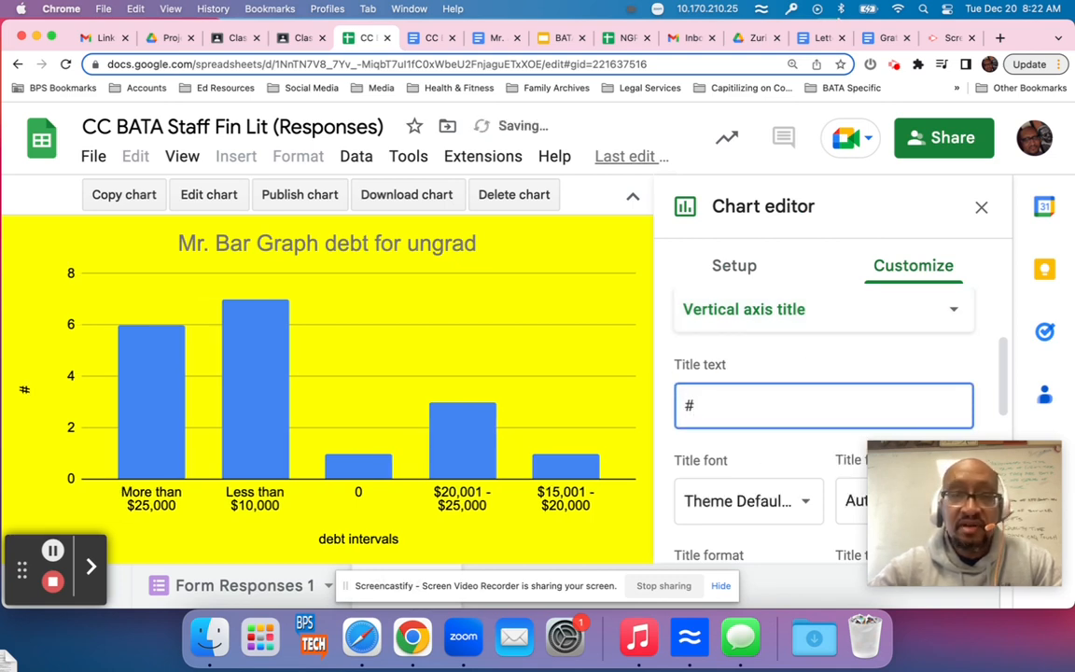
pyautogui.write(' ov')
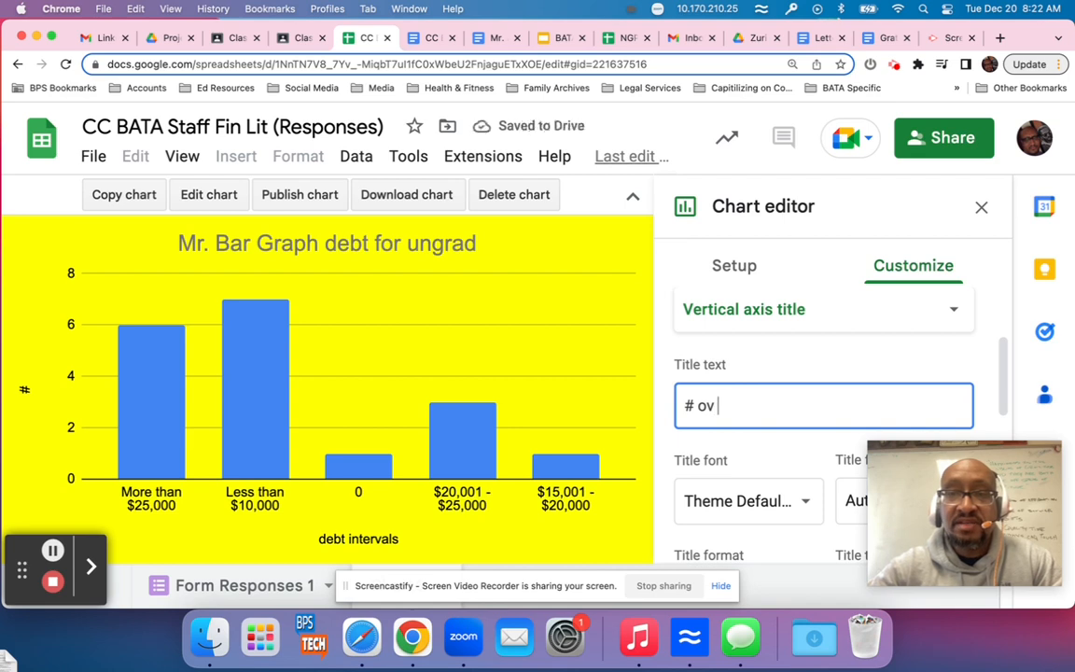
pyautogui.press('BackSpace')
pyautogui.write('f response')
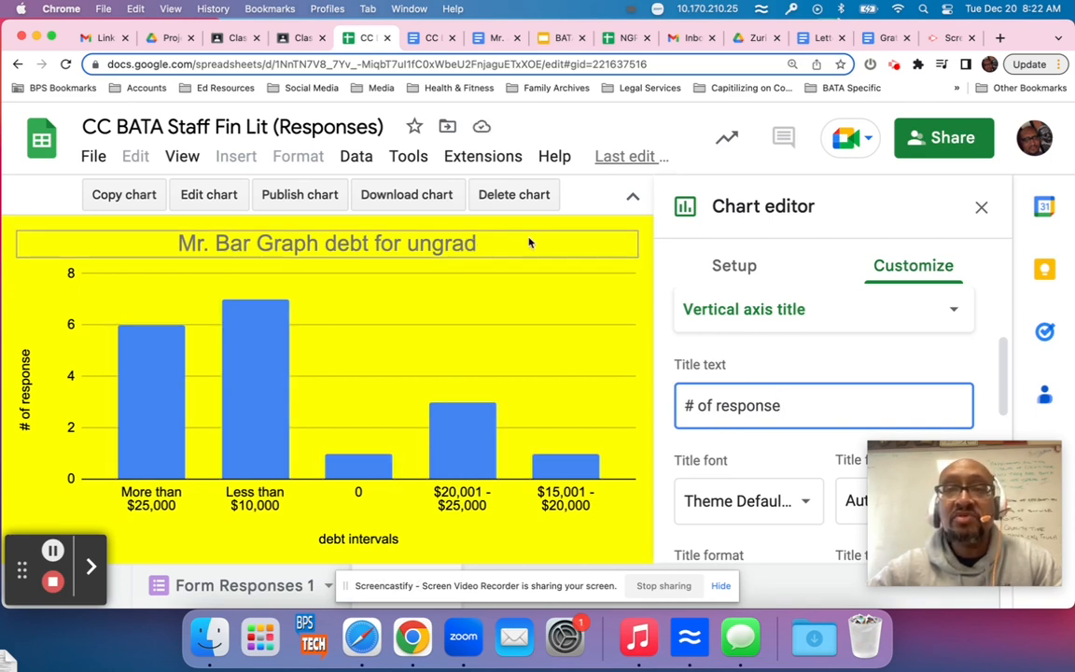
pyautogui.click(980, 206)
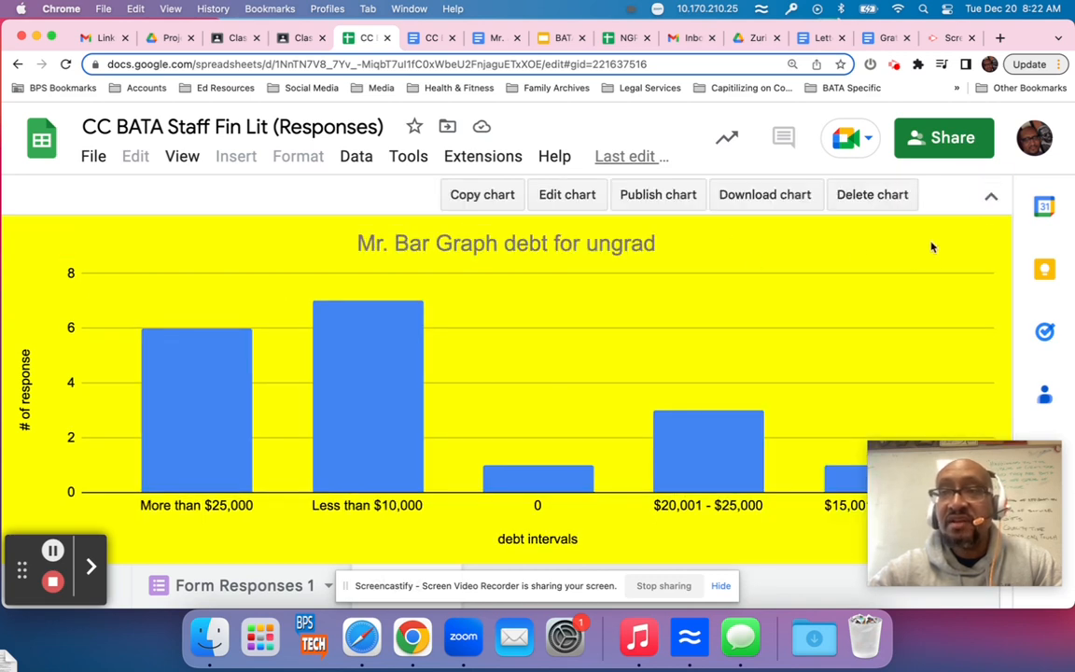
# Step: Copy the customized undergraduate debt chart from its sheet in the responses spreadsheet
pyautogui.moveTo(947, 36); pyautogui.dragTo(818, 40)
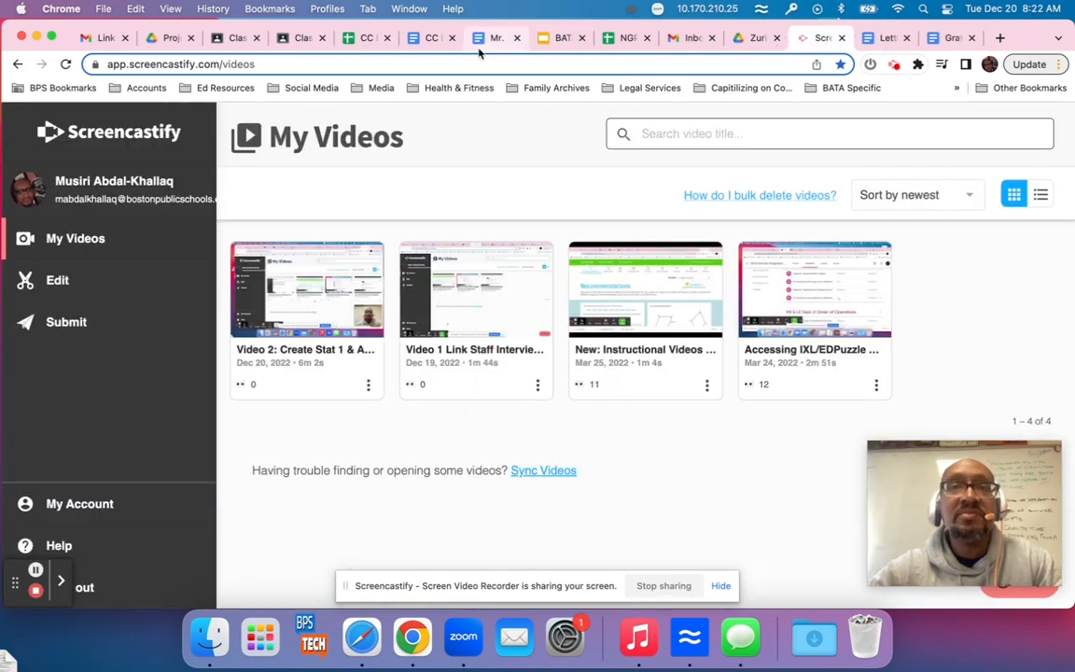
pyautogui.click(363, 39)
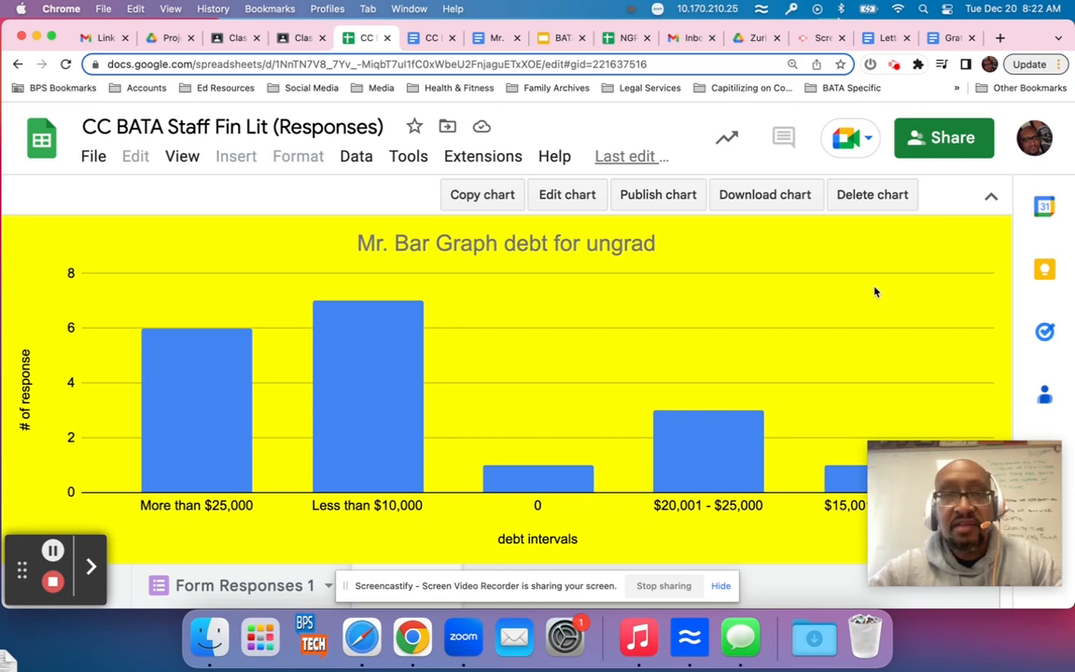
pyautogui.click(478, 198)
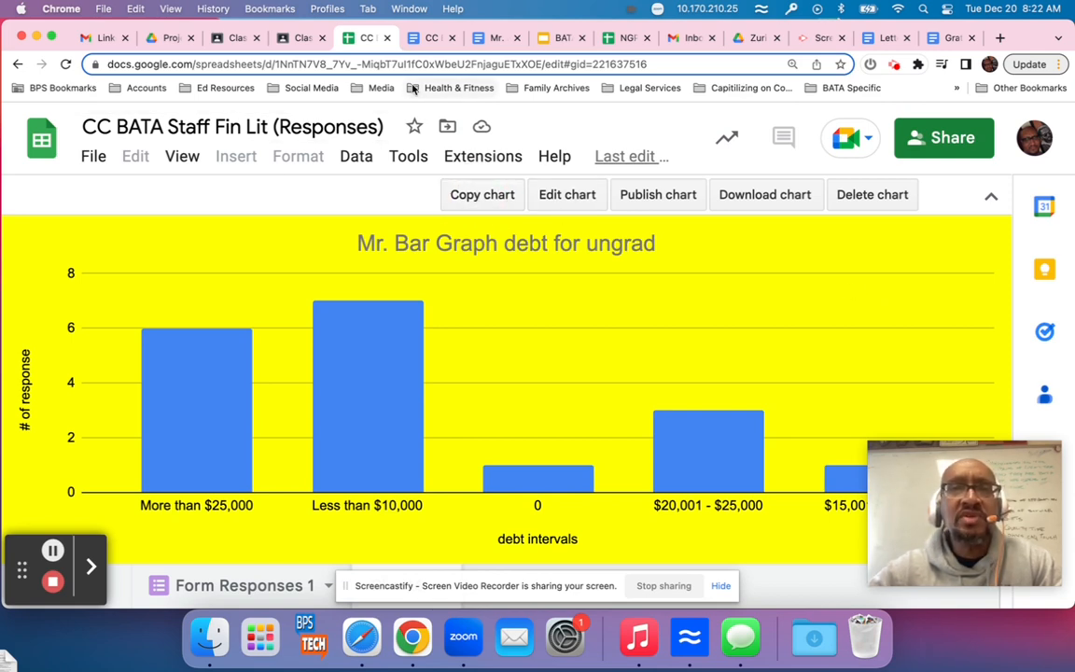
# Step: Look at the Graph 1 & Analysis document and find its Part 2 assignment in the Google Classroom classwork
pyautogui.click(426, 38)
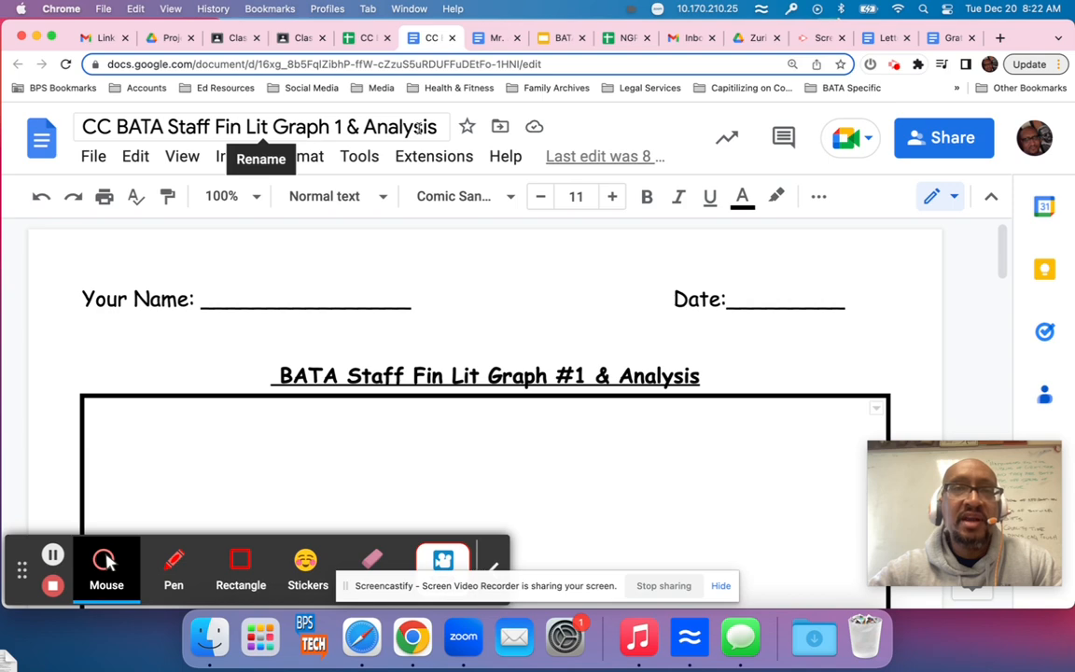
pyautogui.click(297, 37)
pyautogui.scroll(-5, 451, 354)
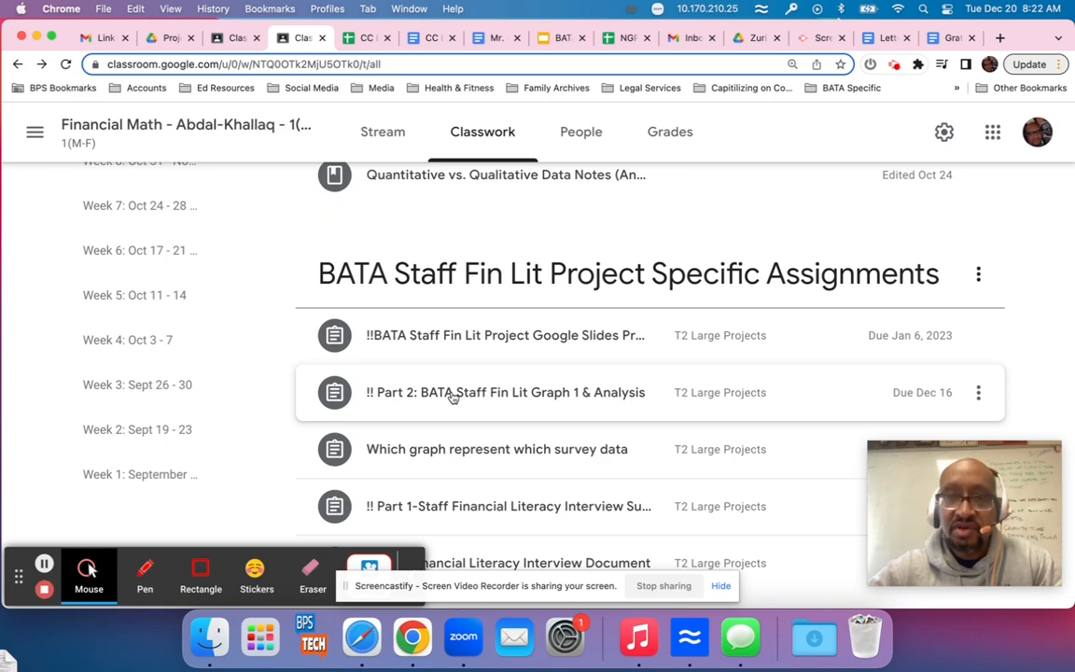
# Step: Paste the copied bar graph unlinked into the empty graph box of the CC BATA Staff Fin Lit Graph 1 & Analysis document
pyautogui.click(424, 38)
pyautogui.click(228, 445)
pyautogui.press('super+v')
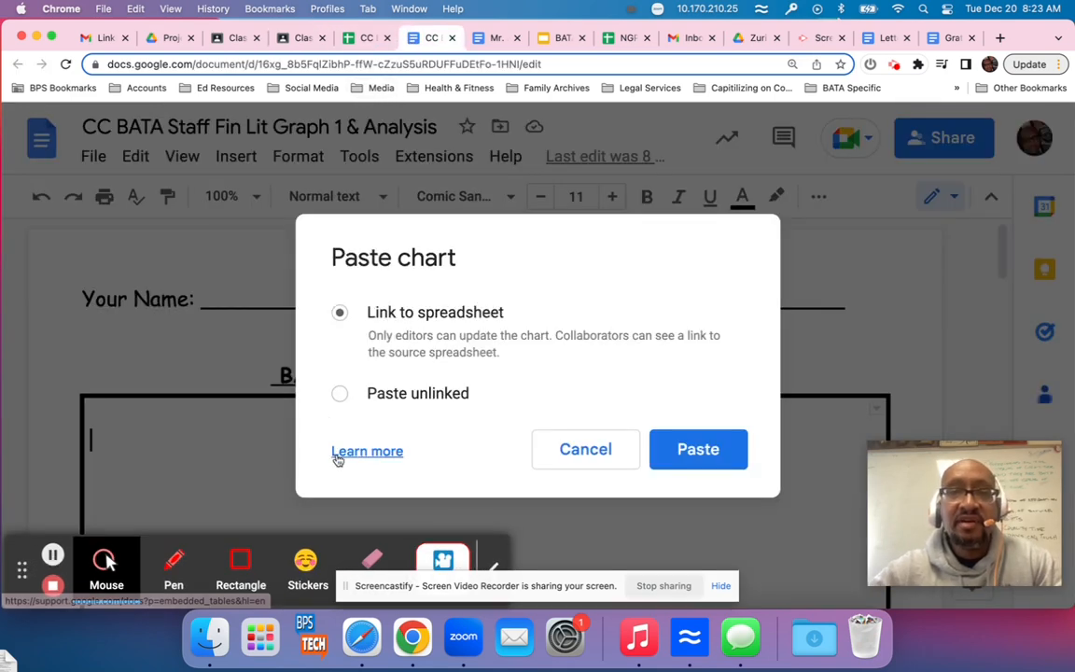
pyautogui.click(339, 394)
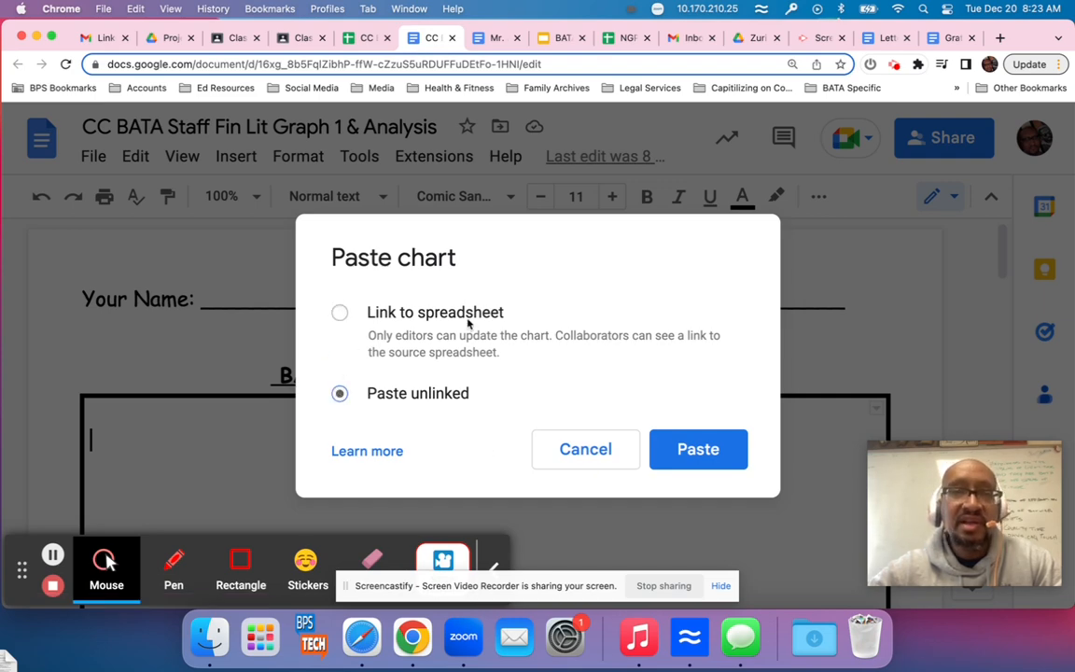
pyautogui.click(690, 449)
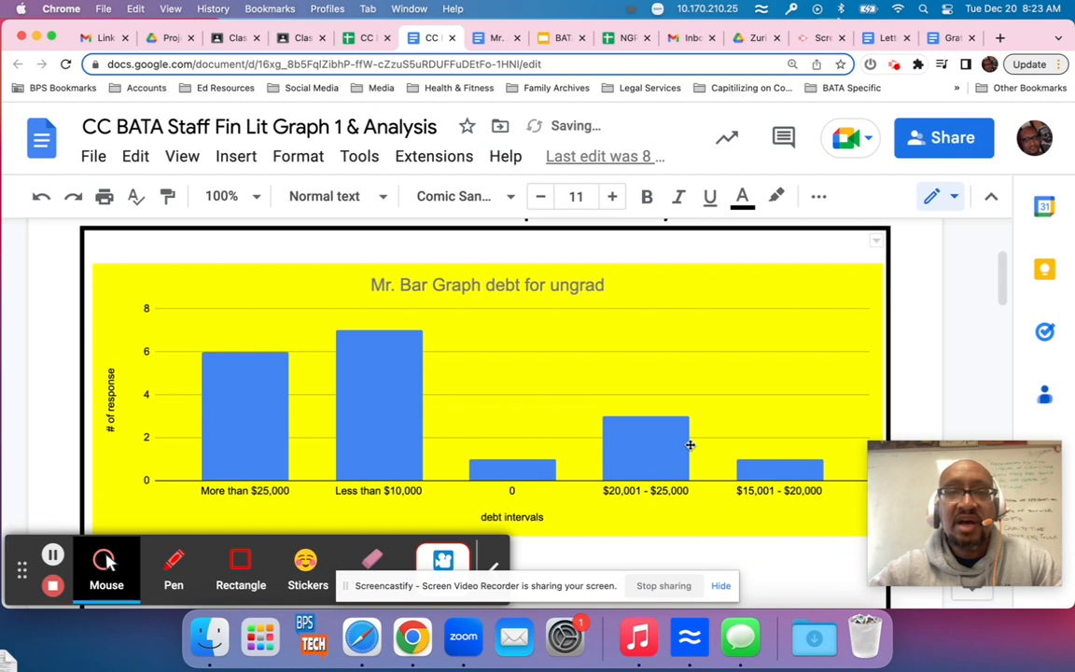
# Step: Review the pasted graph, the summary, statement and question prompts below it, and the "What I am looking for" grading checklist
pyautogui.scroll(-2, 691, 445)
pyautogui.scroll(1, 690, 444)
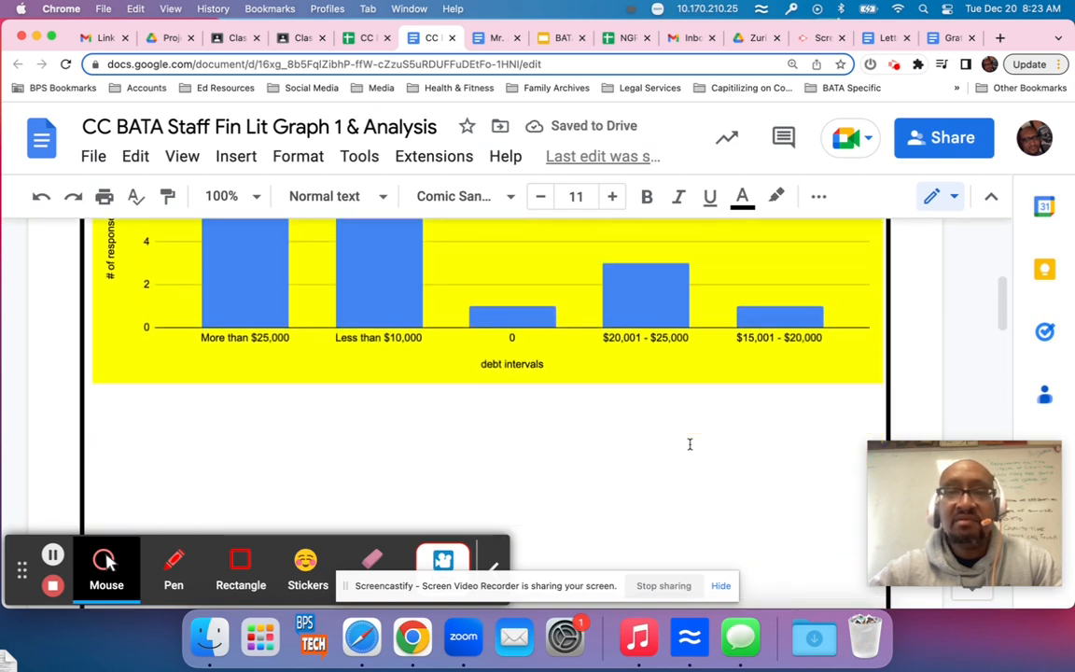
pyautogui.scroll(1, 630, 374)
pyautogui.scroll(1, 630, 374)
pyautogui.scroll(-3, 630, 374)
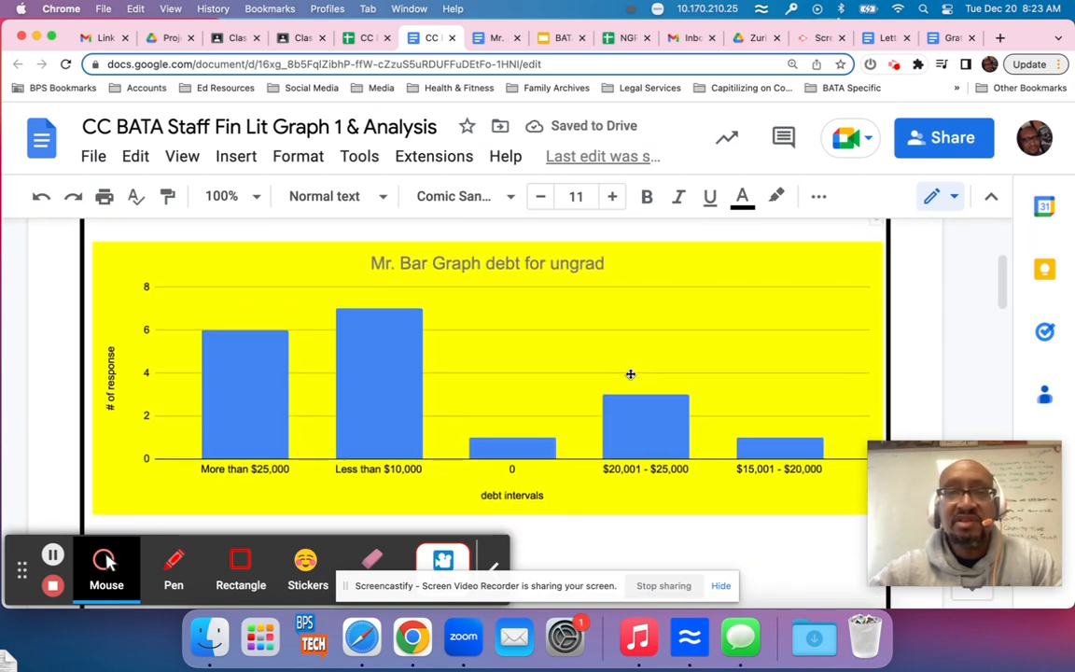
pyautogui.scroll(-3, 630, 374)
pyautogui.scroll(4, 631, 374)
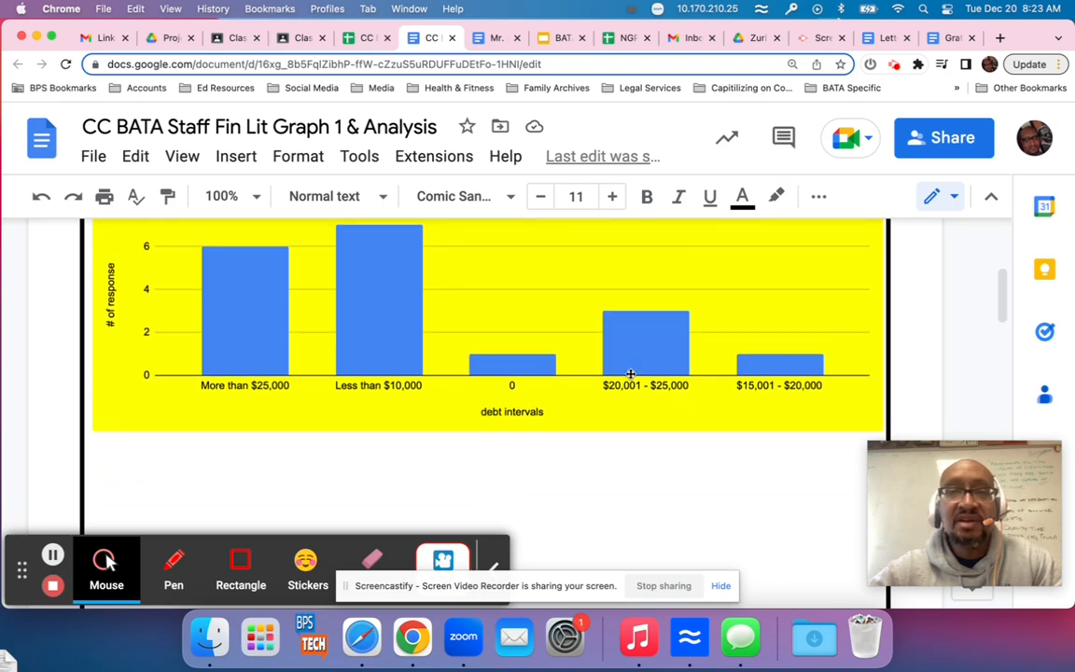
pyautogui.scroll(-8, 631, 374)
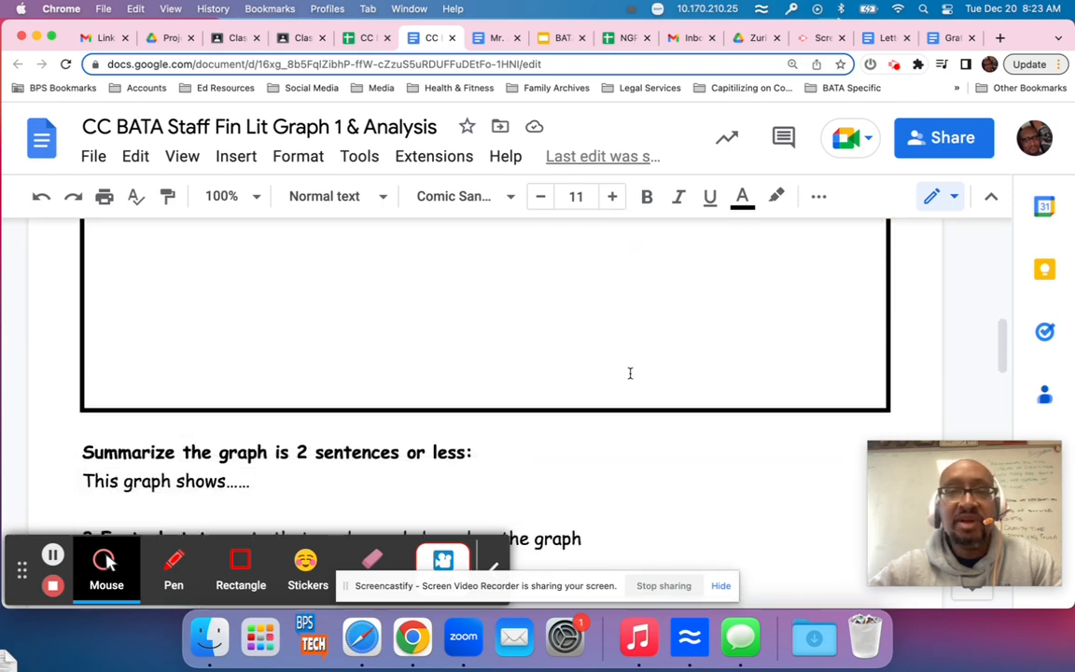
pyautogui.scroll(-10, 630, 373)
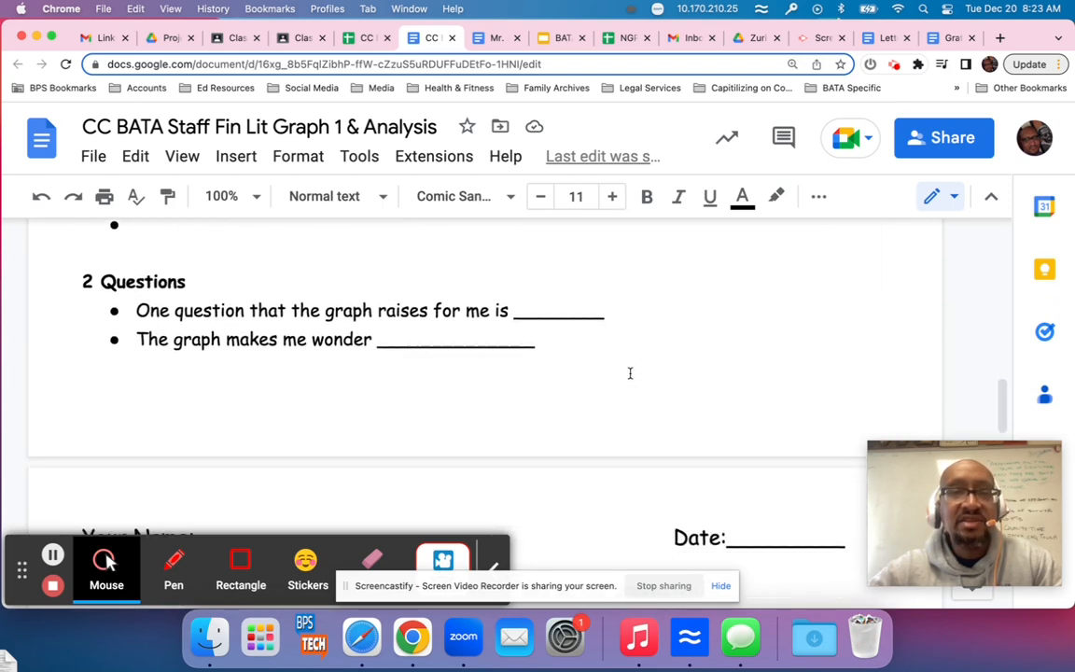
pyautogui.scroll(-6, 630, 373)
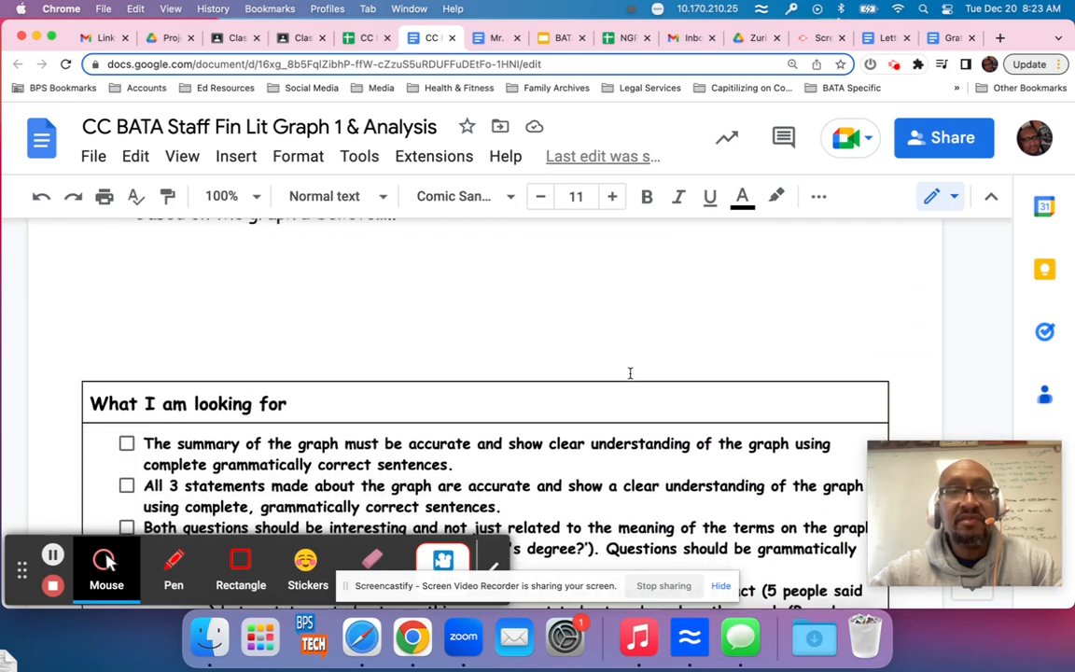
pyautogui.scroll(-1, 630, 373)
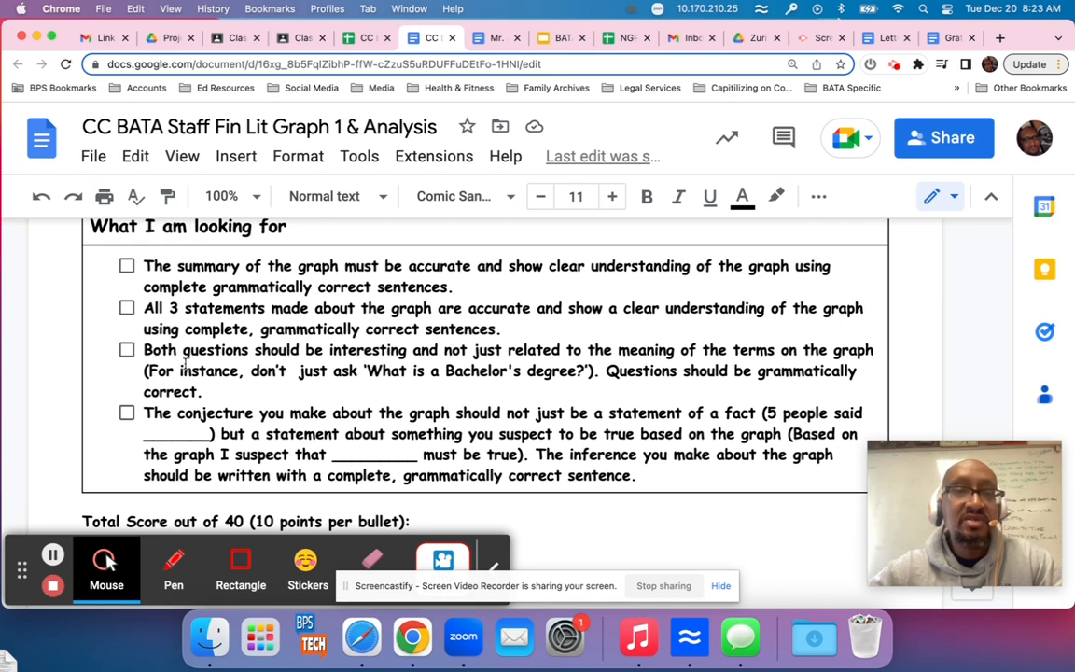
pyautogui.scroll(10, 191, 464)
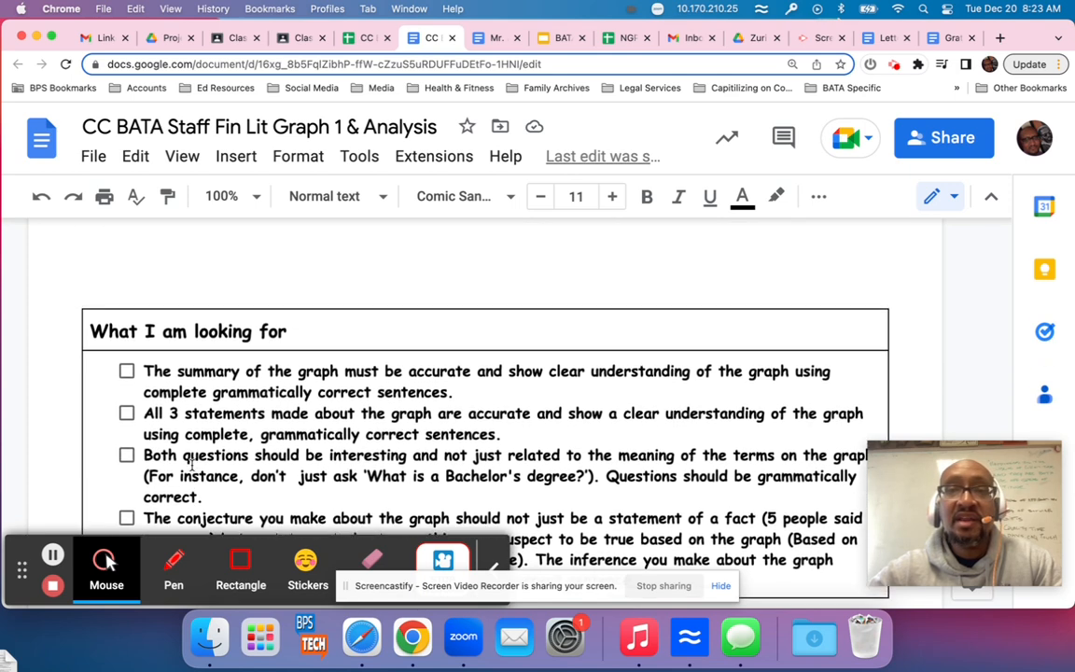
pyautogui.scroll(10, 191, 464)
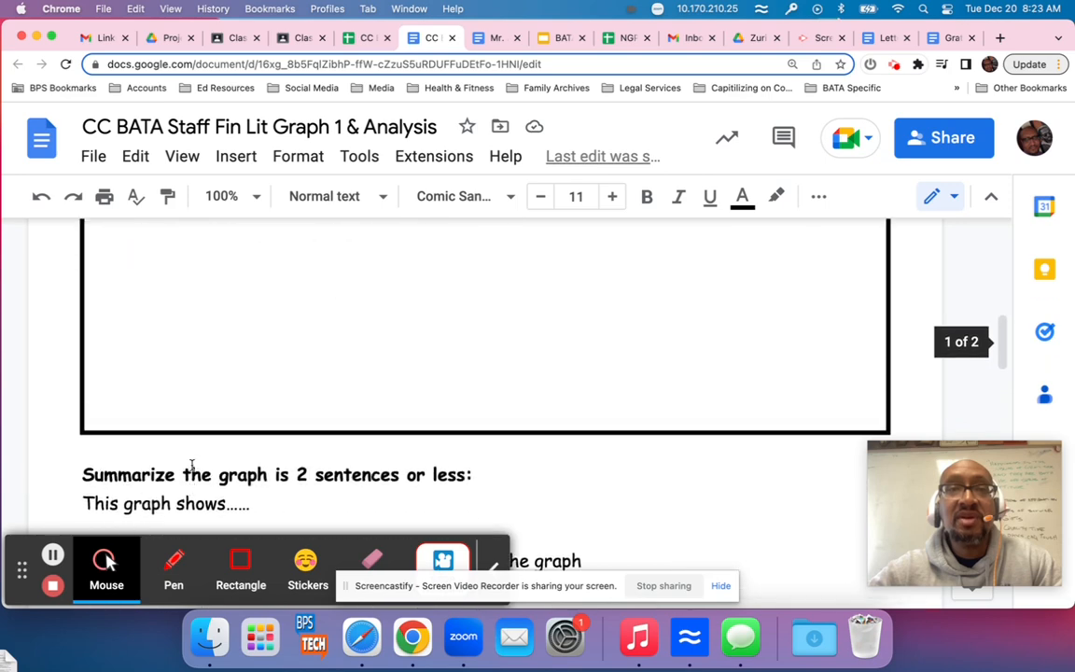
pyautogui.scroll(3, 191, 464)
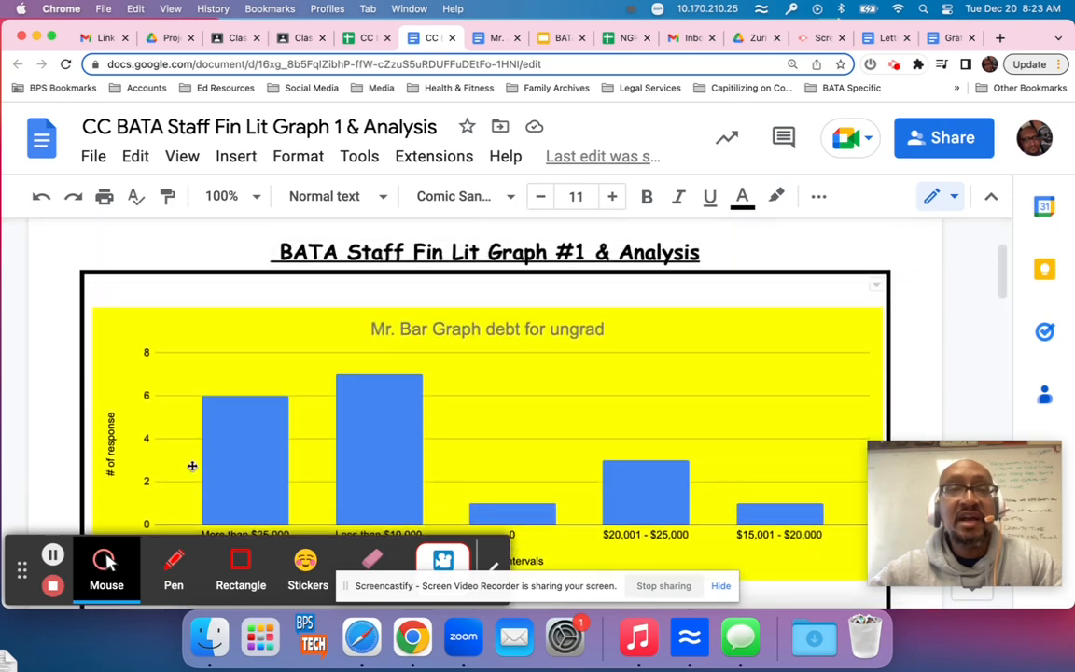